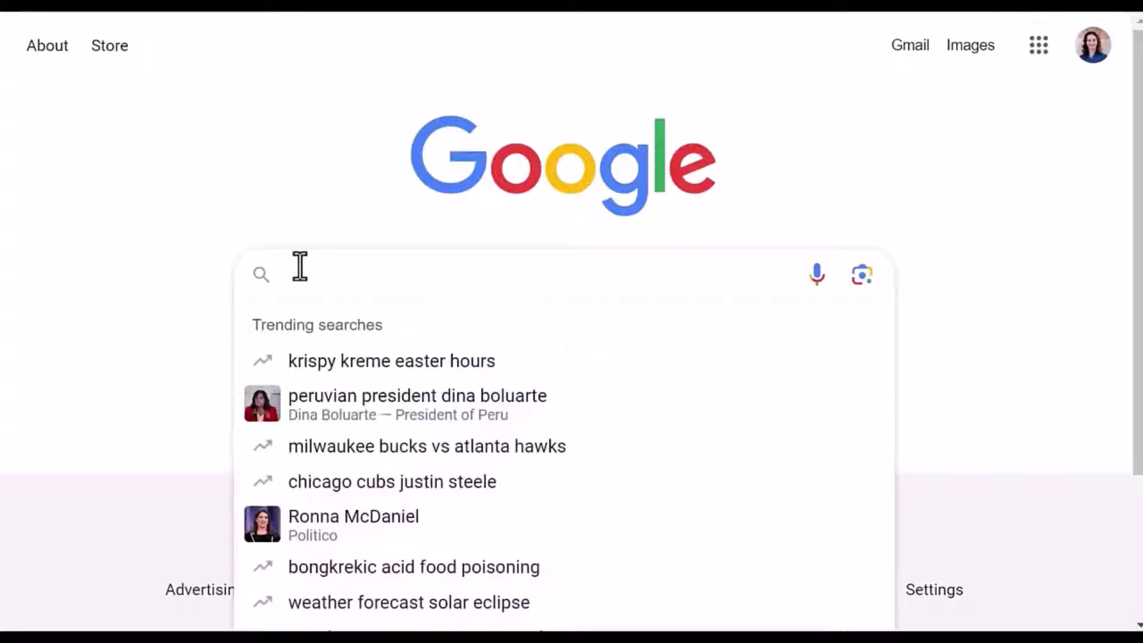
- Search Google for 'invideo ai' and open the official invideo.io homepage
type("invideo ai")
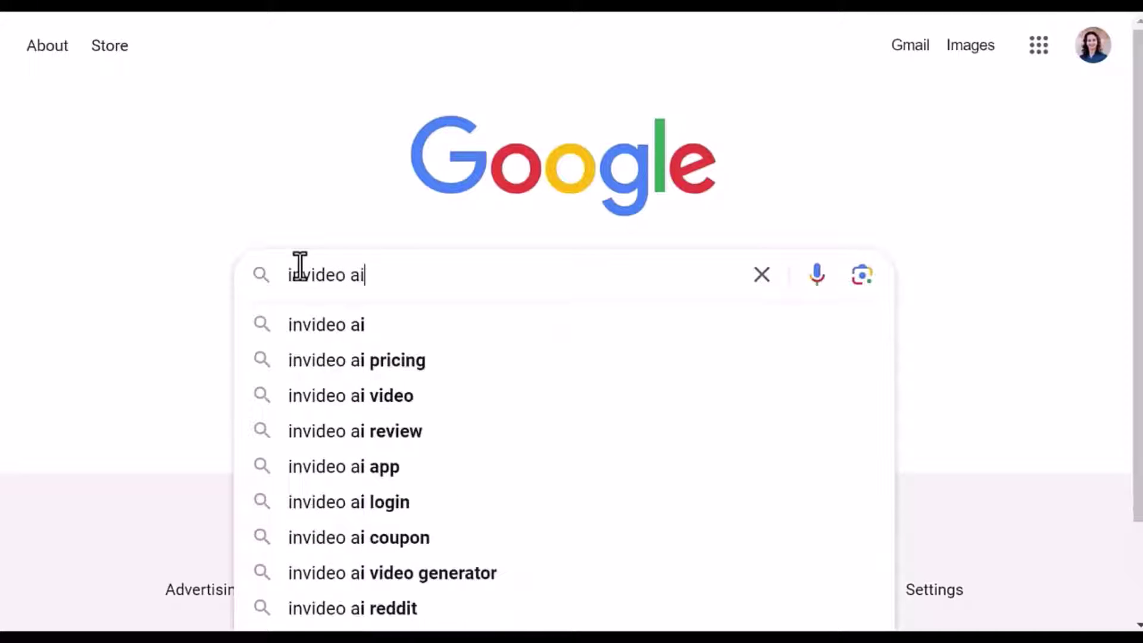
left_click(354, 329)
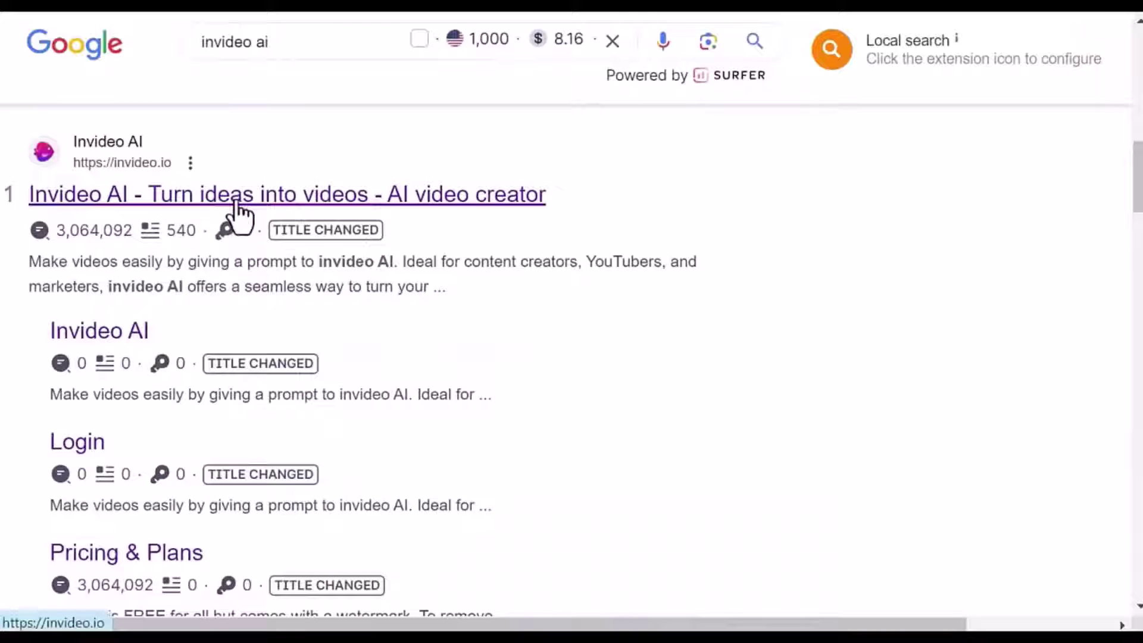
left_click(240, 201)
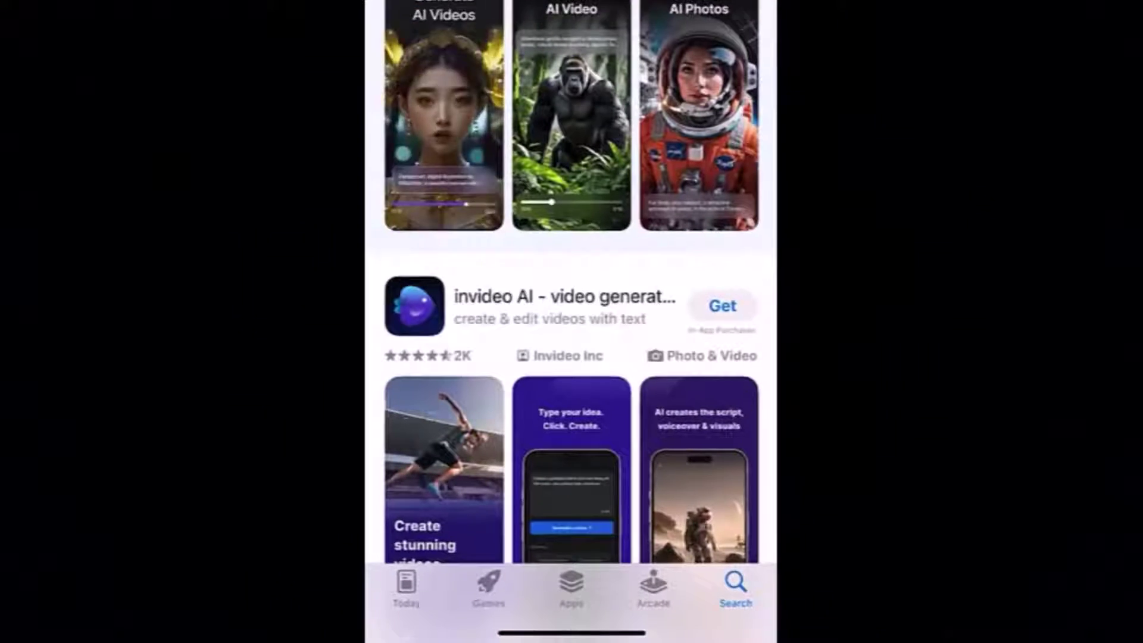
- Start installing the 'invideo AI - video generator' app from the App Store search results
left_click(722, 305)
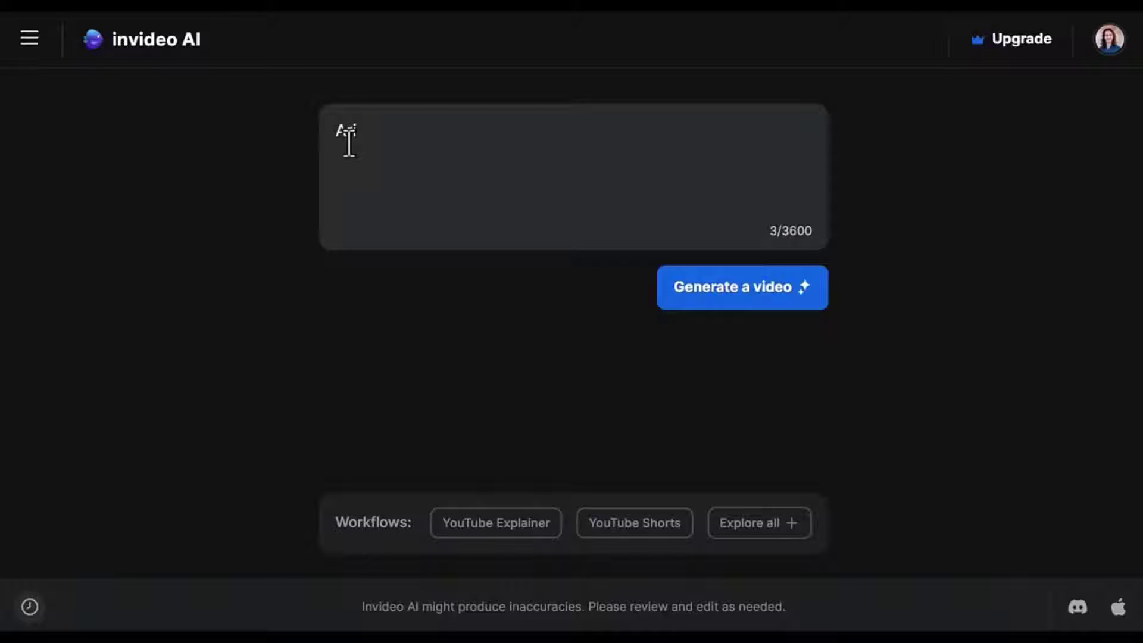
- Enter 'Arizona outdoor adventure guide' as the prompt, then read through the ChatGPT guide outline
type(" adventure gu")
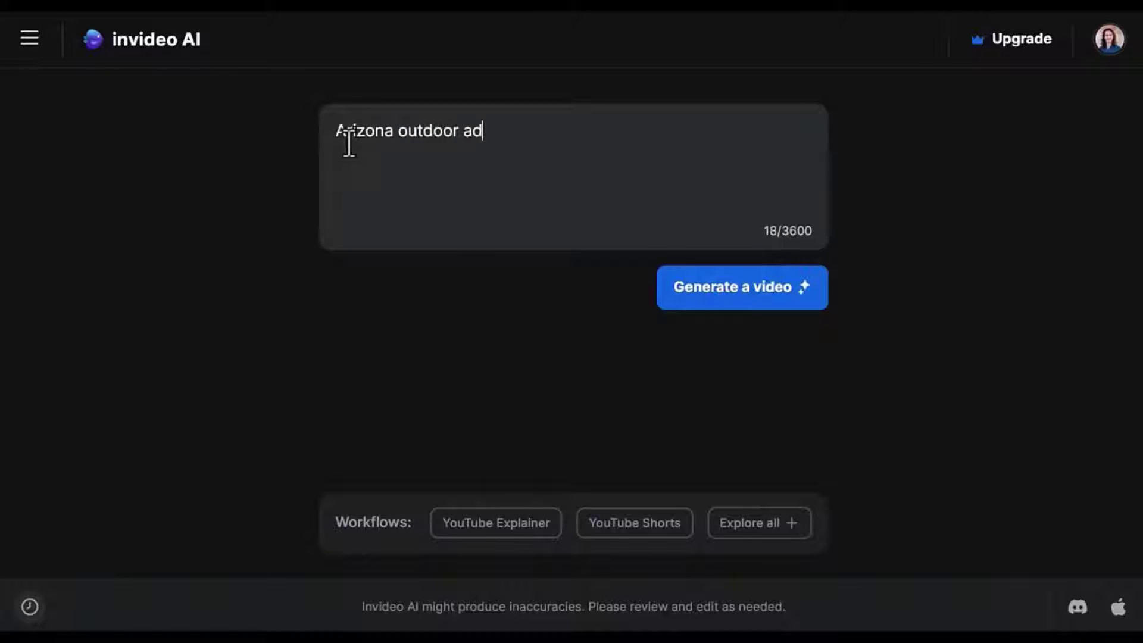
type("ide")
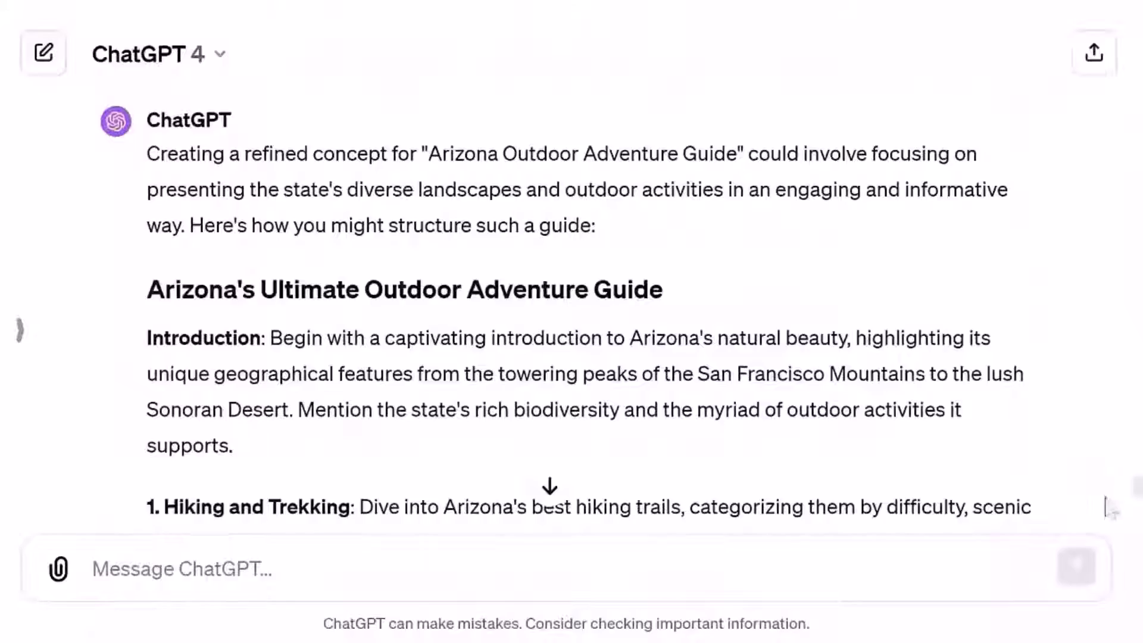
scroll(589, 315, "down", 10)
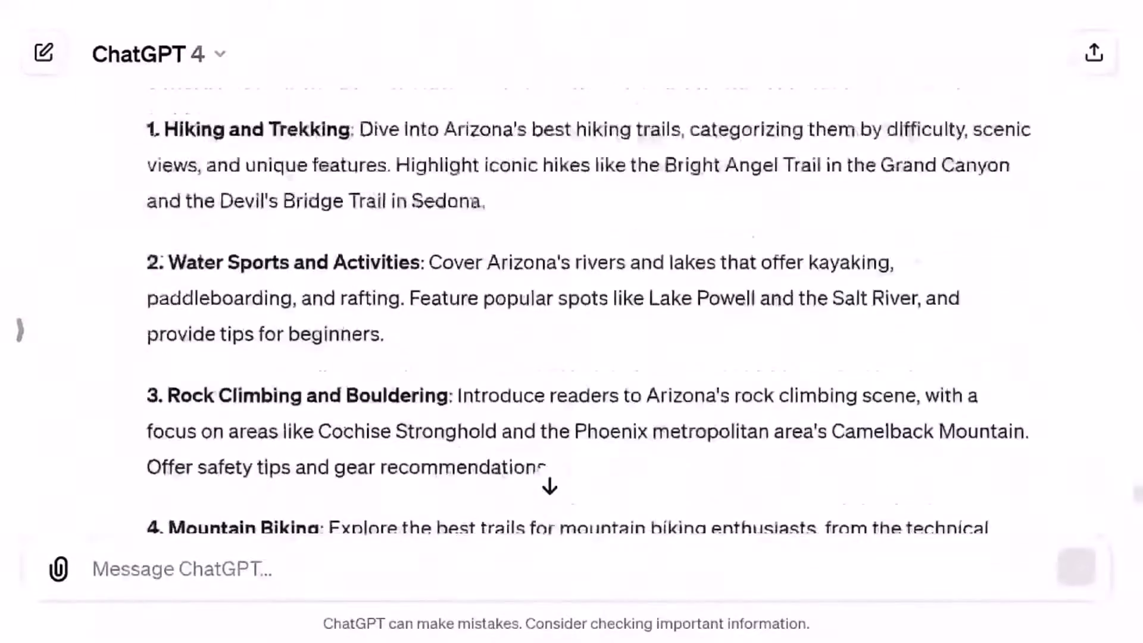
scroll(589, 315, "down", 10)
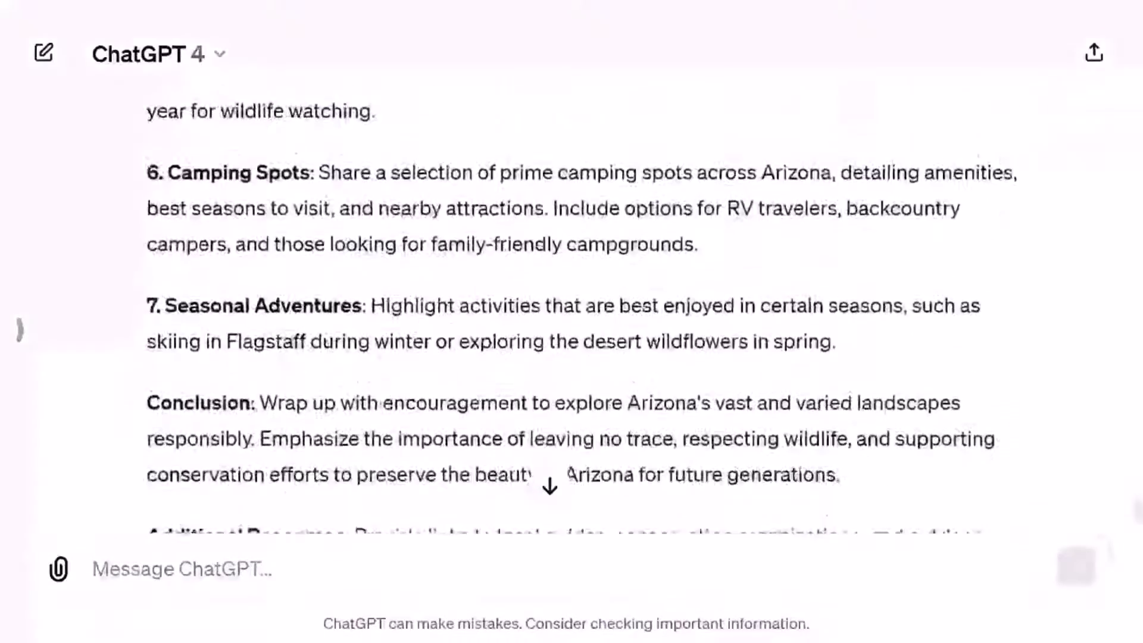
- Review the pasted 2088-character Arizona guide outline in the prompt and show all video workflows
scroll(571, 315, "down", 8)
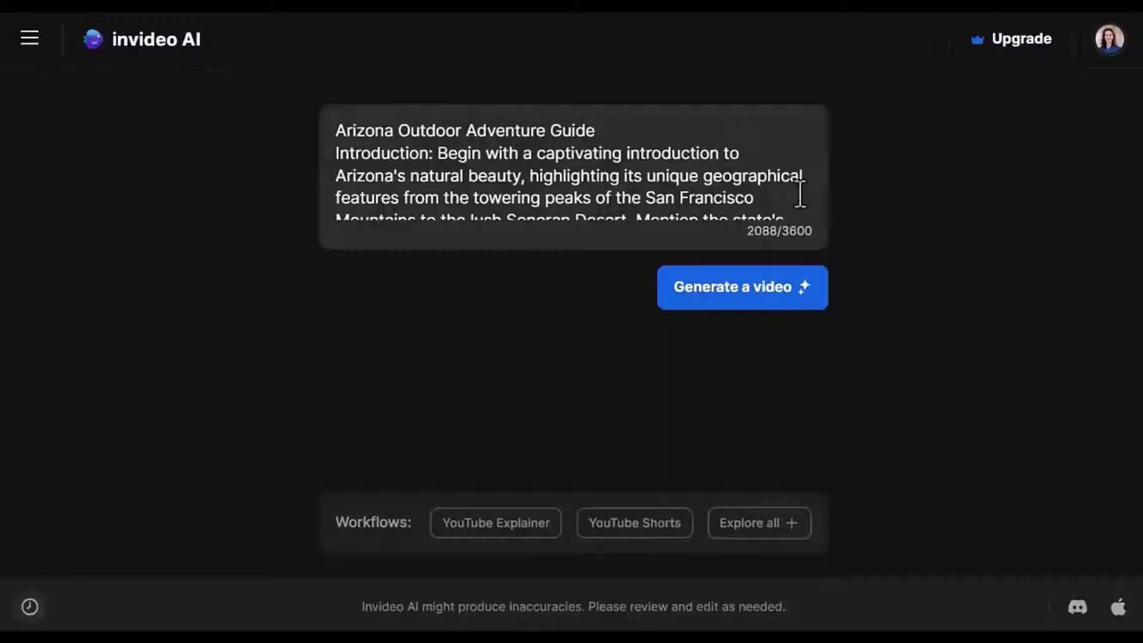
scroll(800, 194, "down", 6)
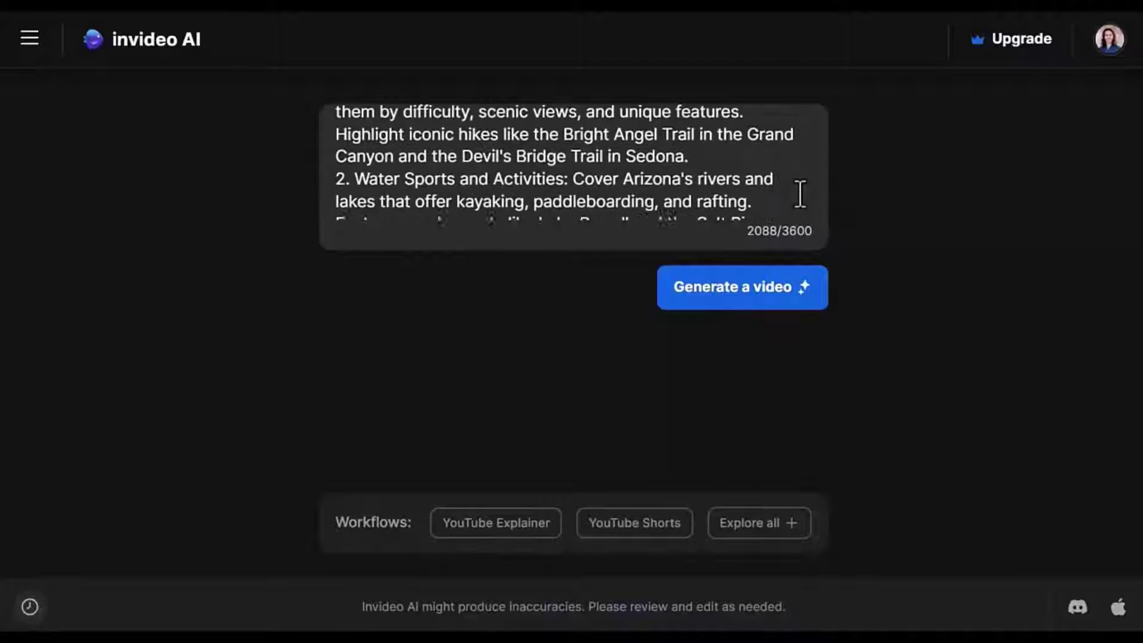
scroll(800, 194, "down", 6)
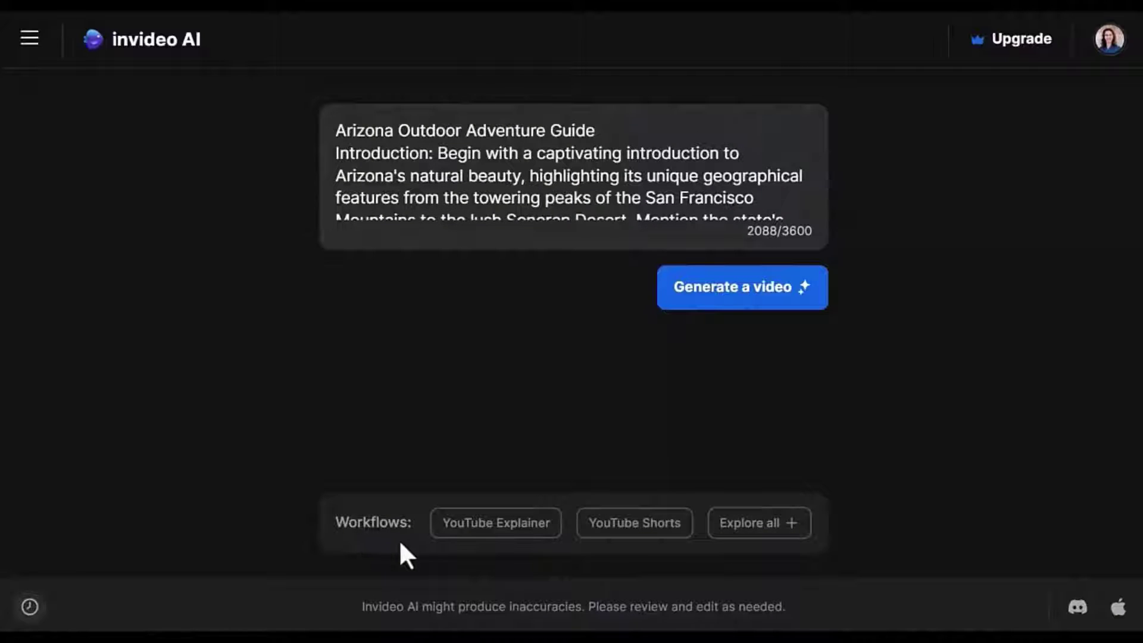
left_click(796, 539)
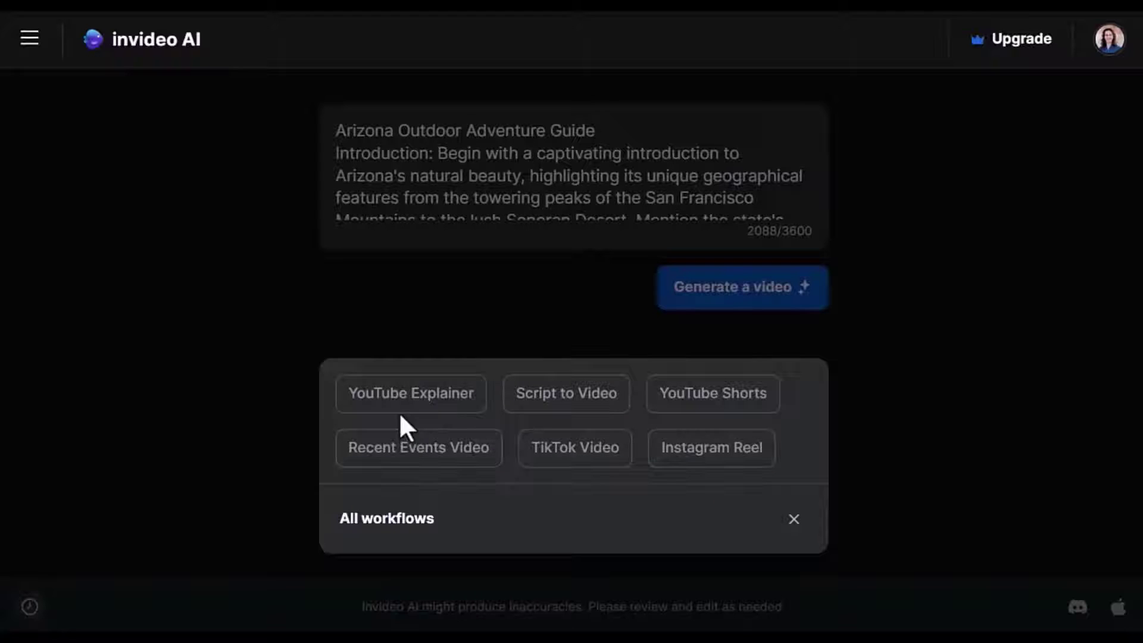
- Start a YouTube Explainer workflow with the video length set to 1 minute
left_click(402, 394)
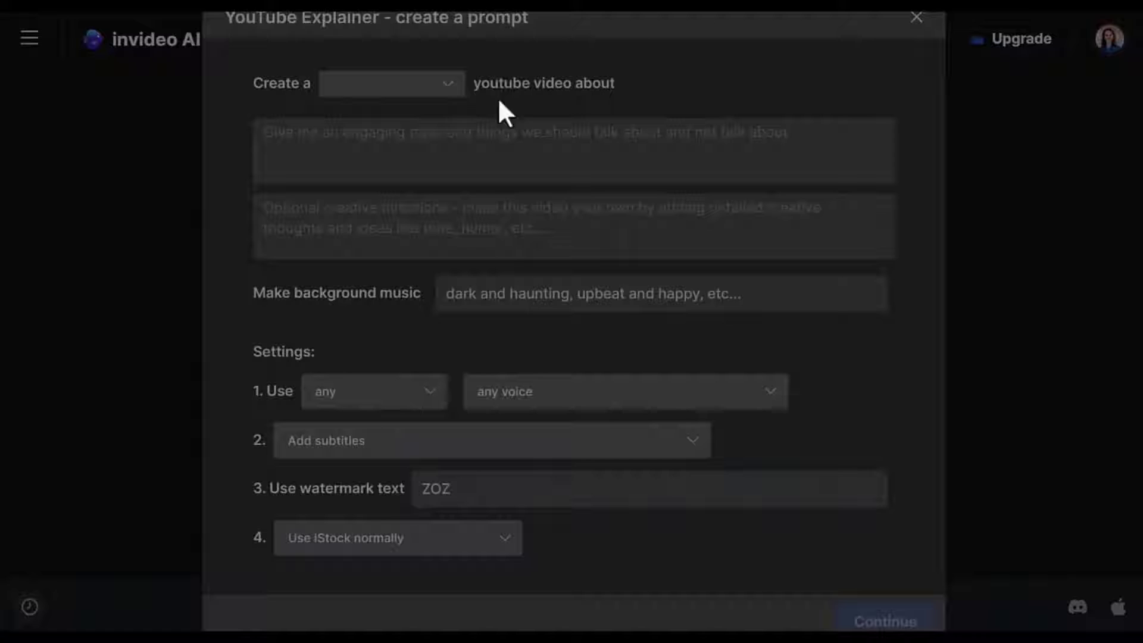
left_click(447, 84)
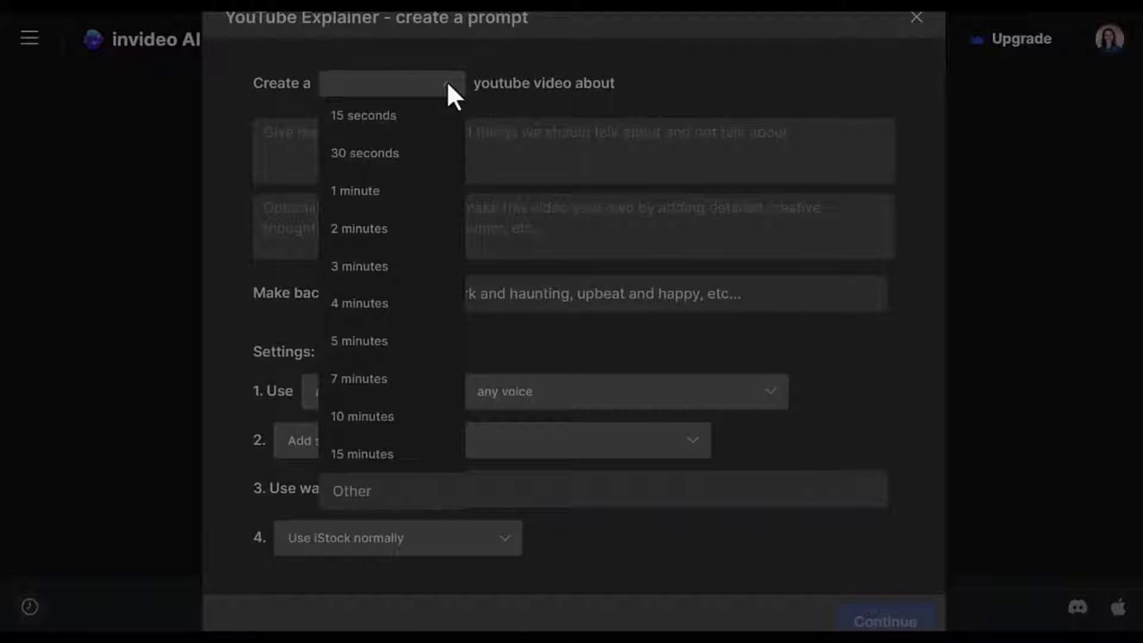
left_click(360, 193)
- Paste the Arizona guide outline as the topic and ask for upbeat and happy background music
left_click(317, 137)
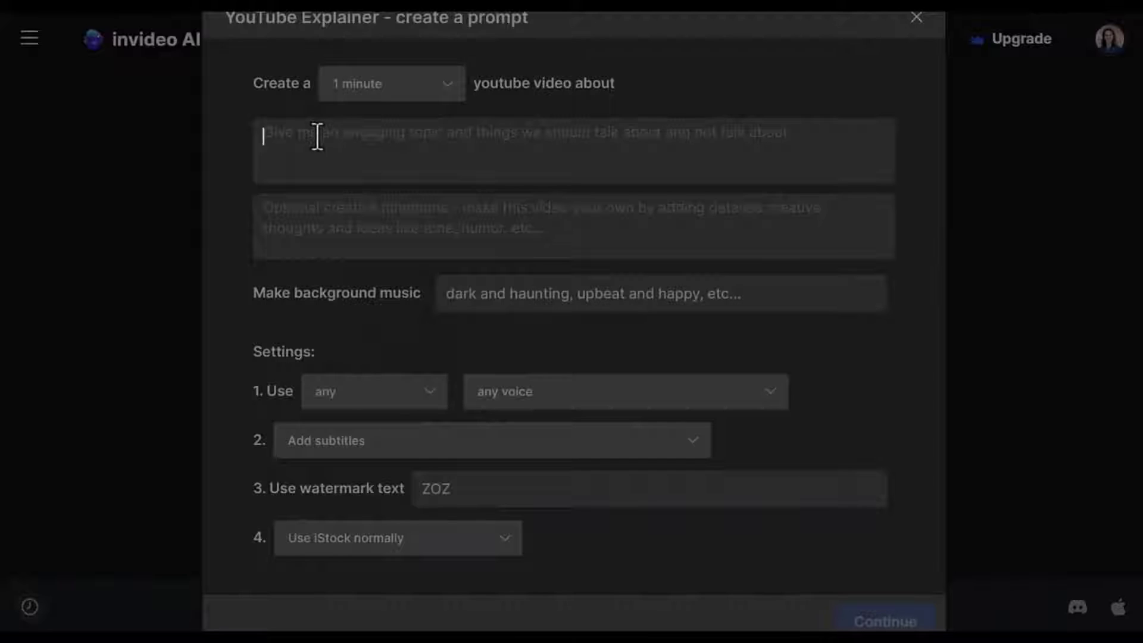
key("ctrl+v")
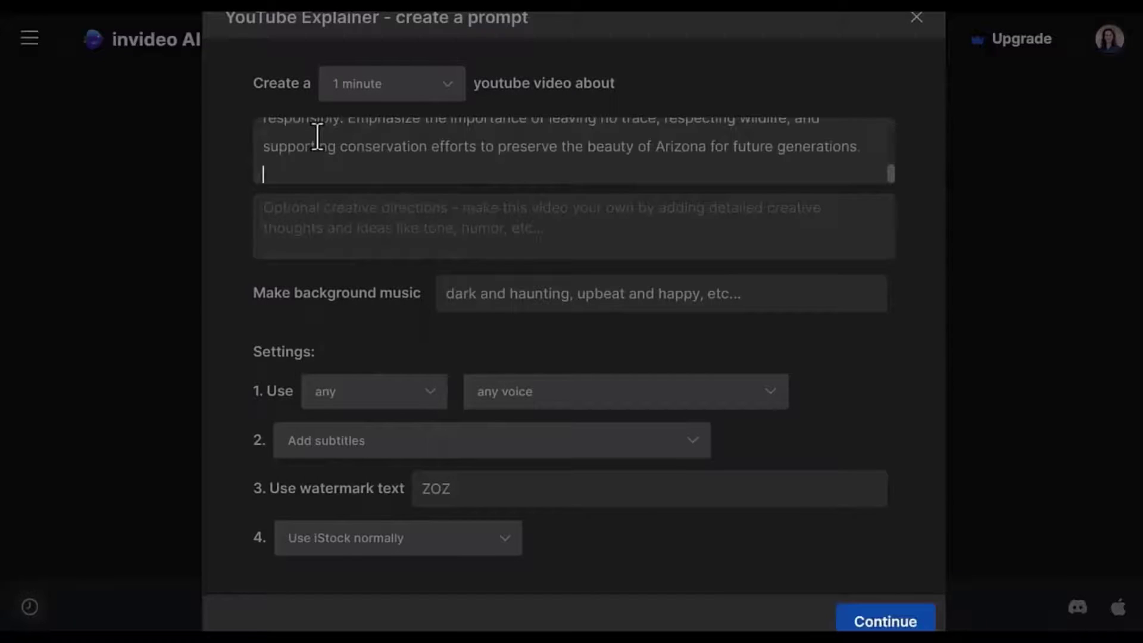
scroll(394, 160, "up", 5)
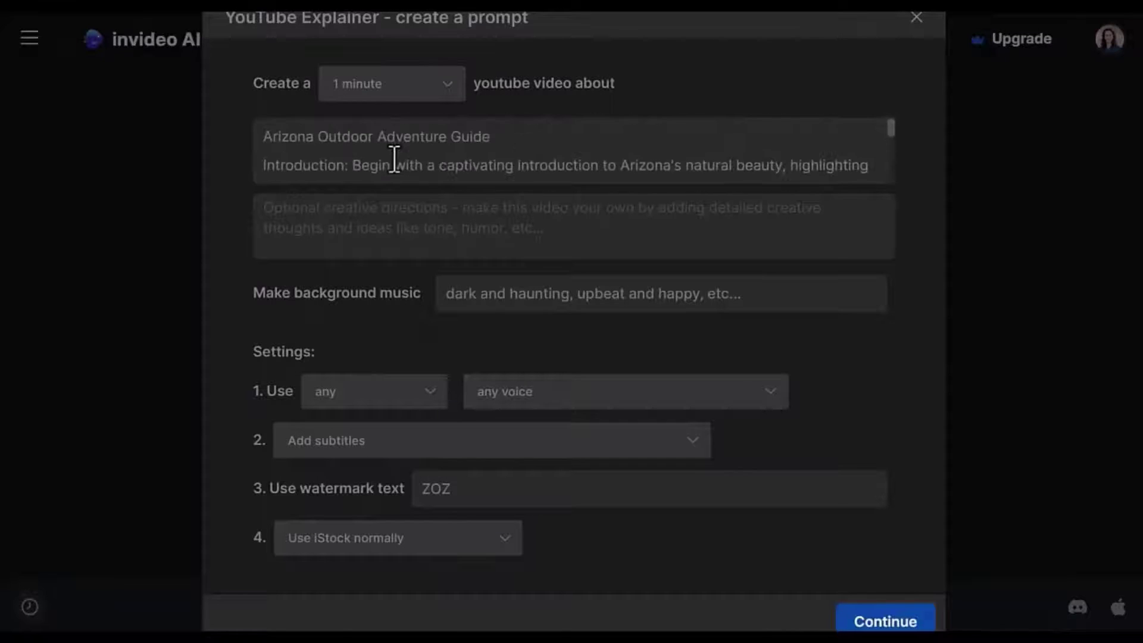
left_click(452, 294)
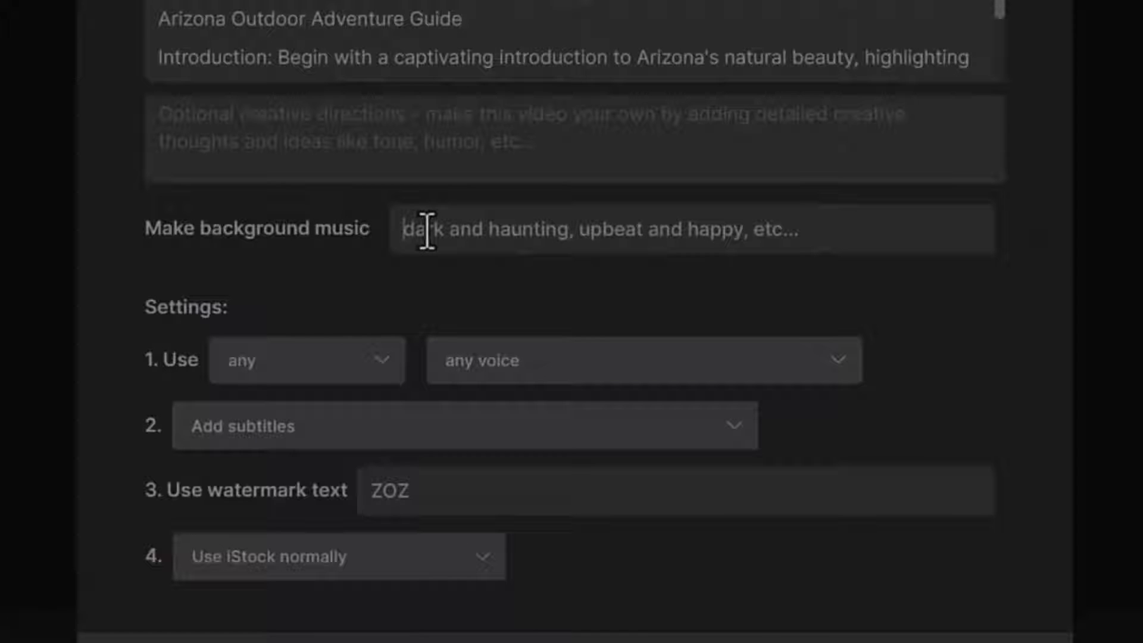
type("upbeat")
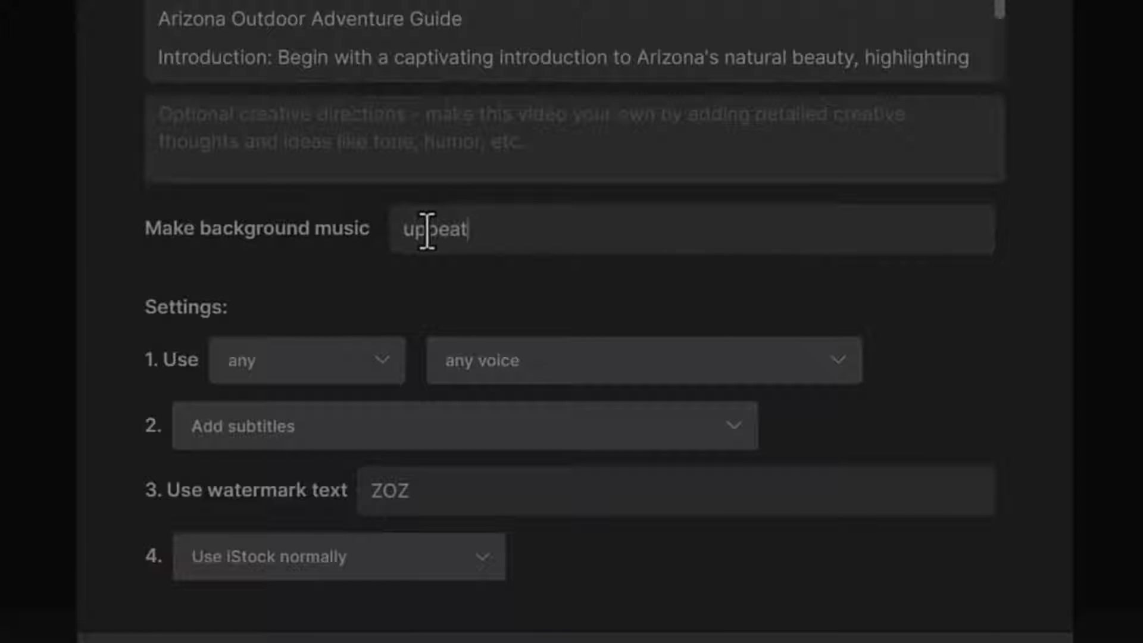
type(" and happy")
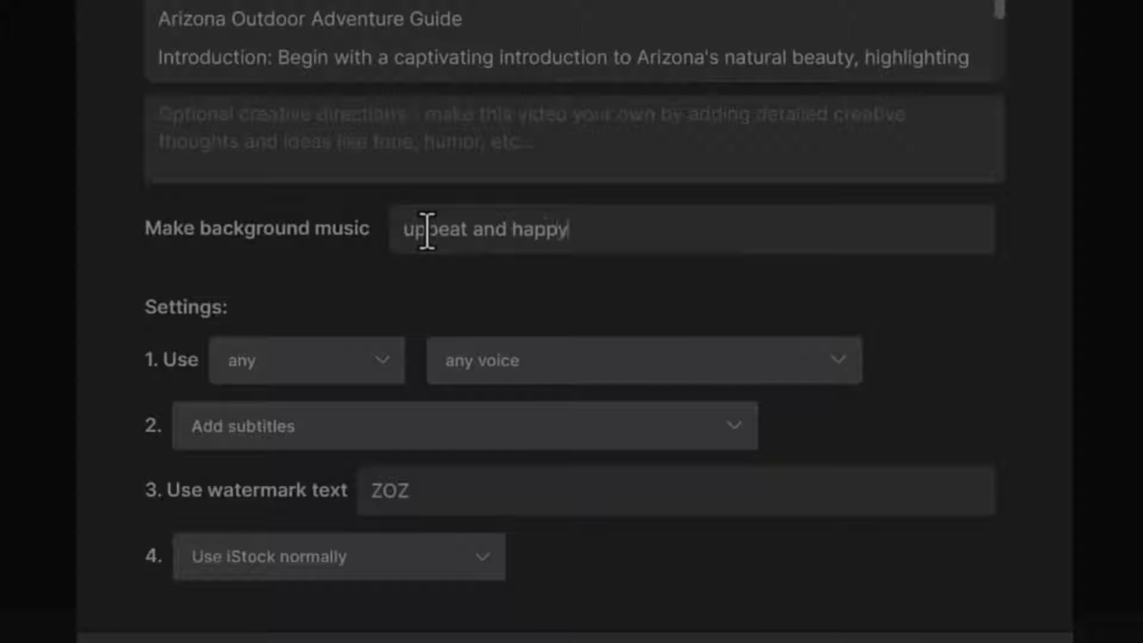
- Set the narrator to a male with a clear American voice, keeping the default subtitles
left_click(379, 361)
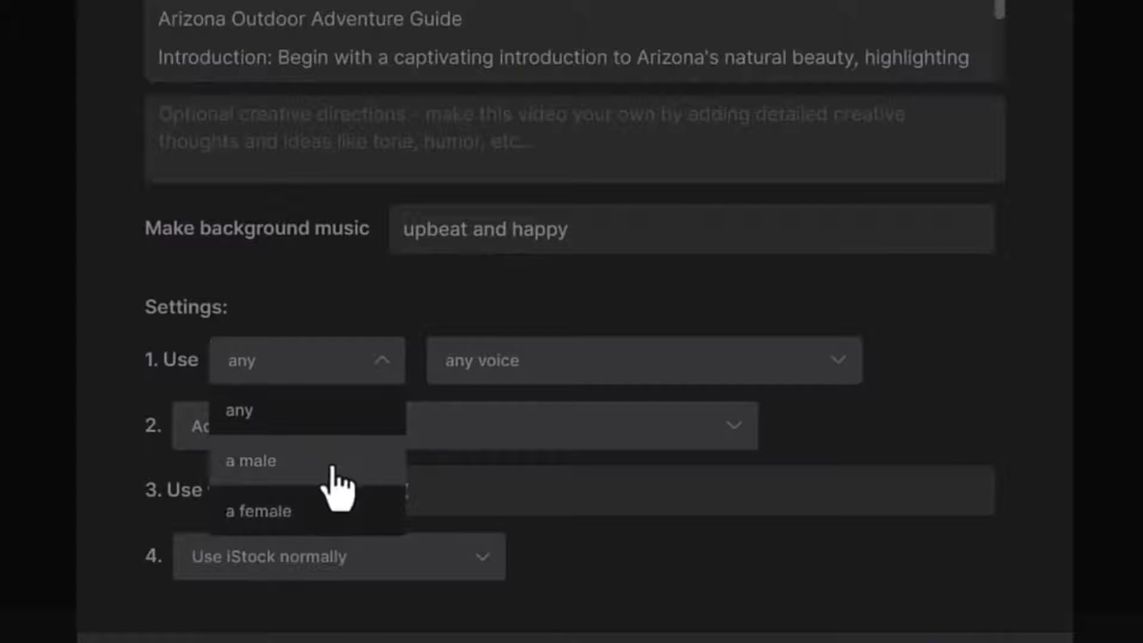
left_click(264, 467)
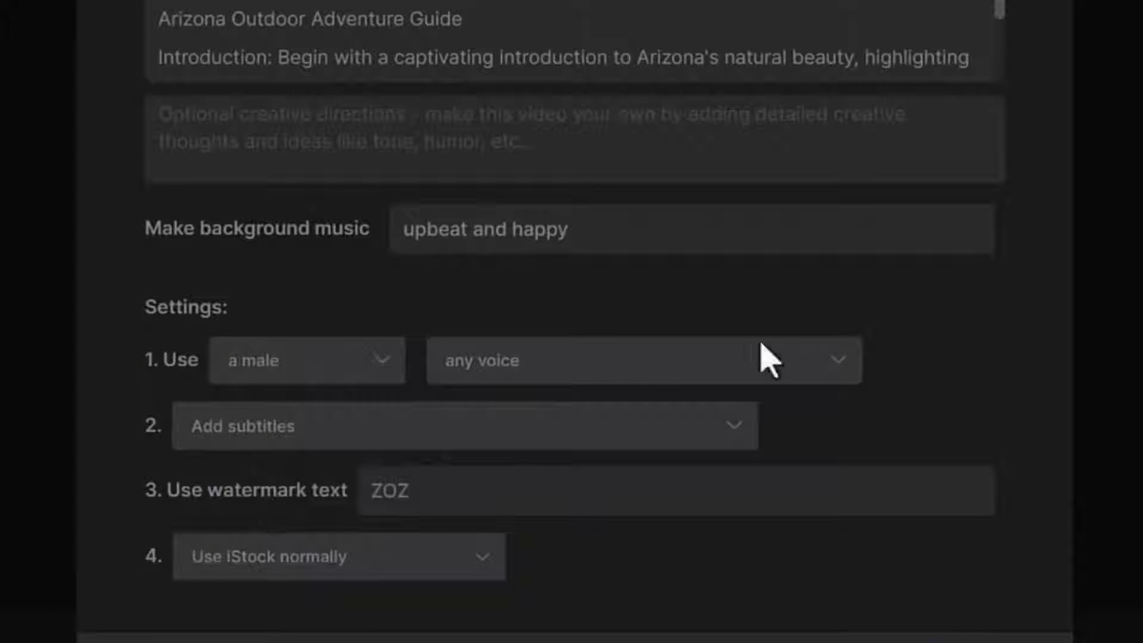
left_click(839, 361)
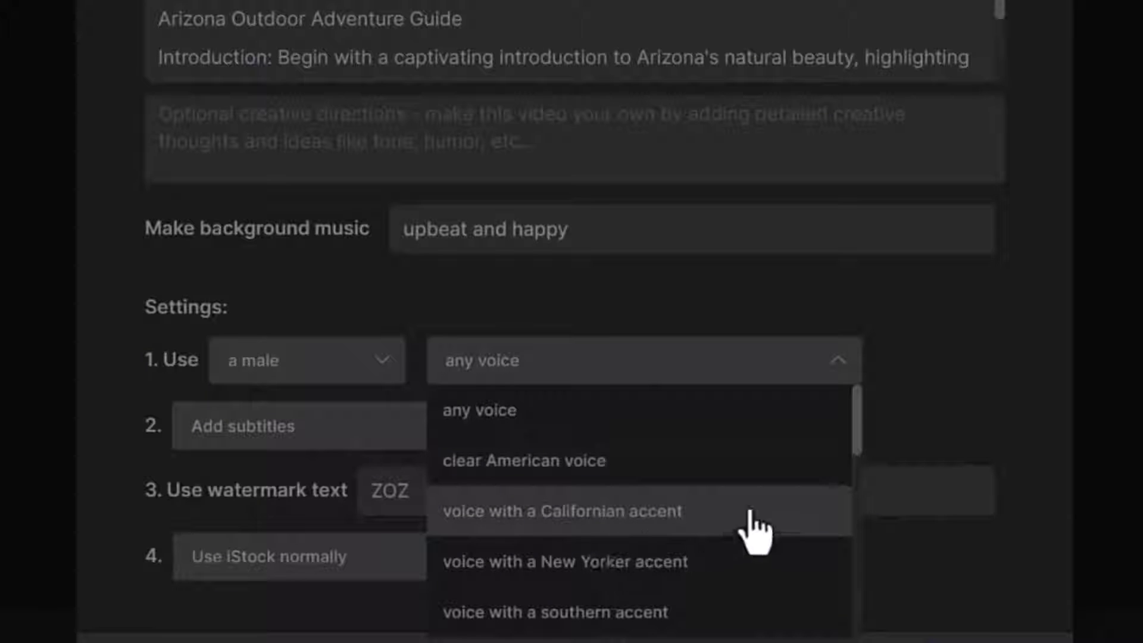
left_click_drag(861, 435, 850, 395)
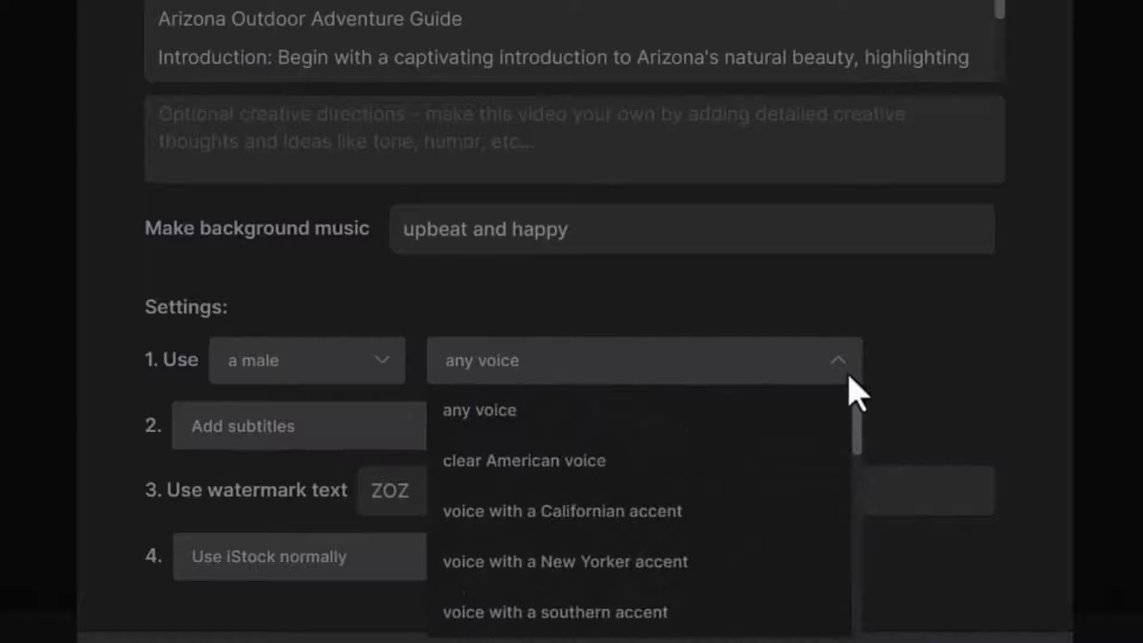
left_click(551, 462)
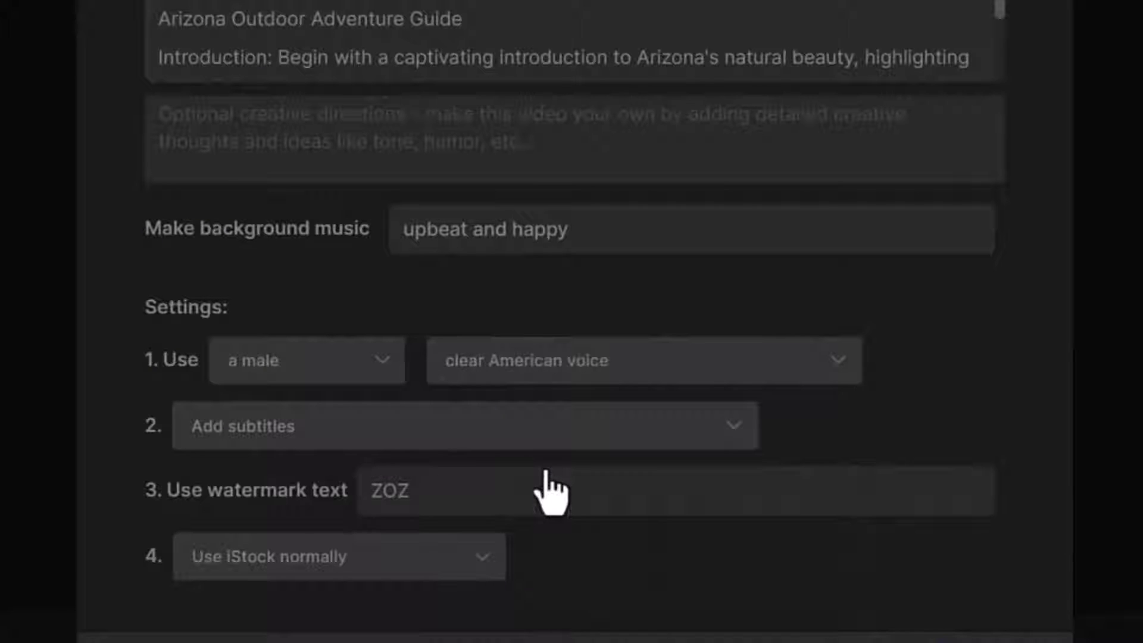
left_click(731, 425)
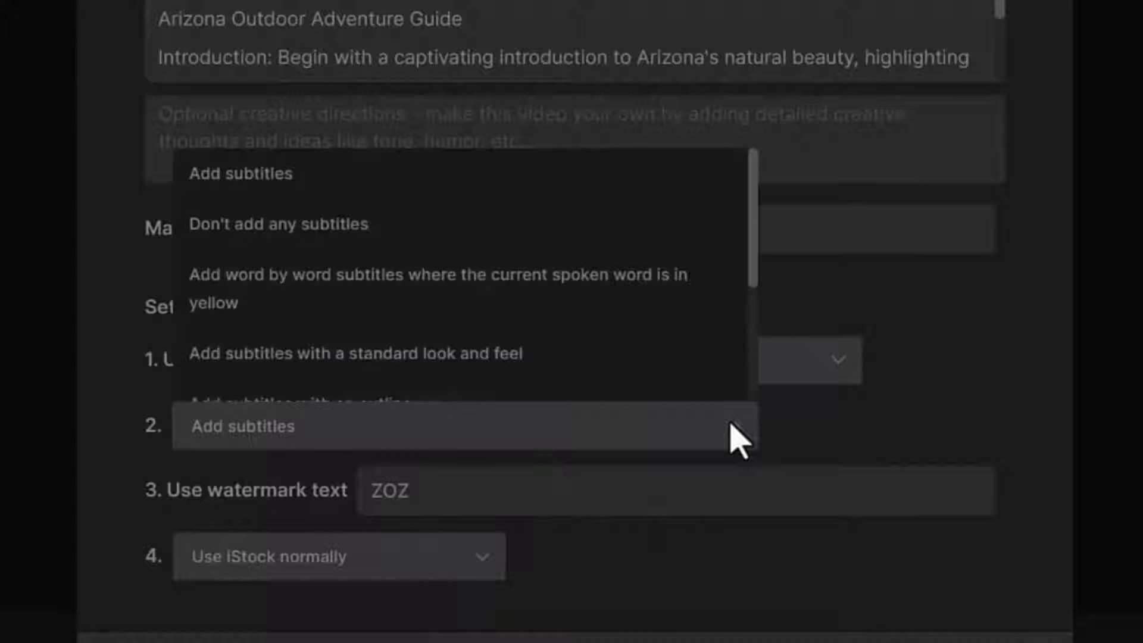
left_click(732, 424)
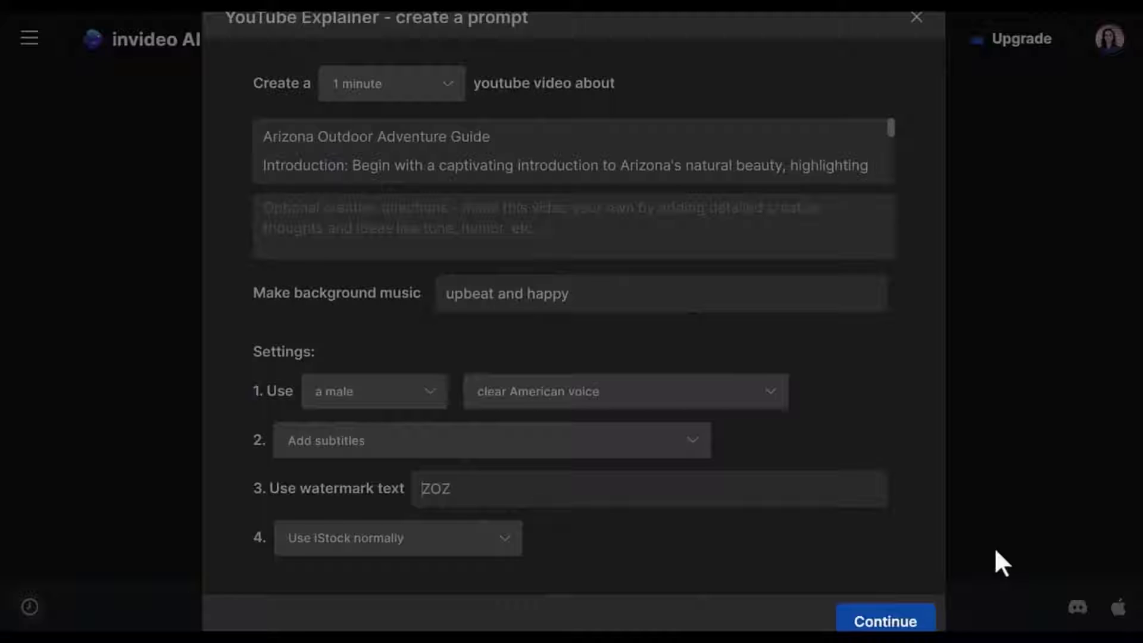
- Submit the explainer prompt to get the title 'Arizona's Great Outdoors: Your Ultimate Adventure Guide'
left_click(874, 622)
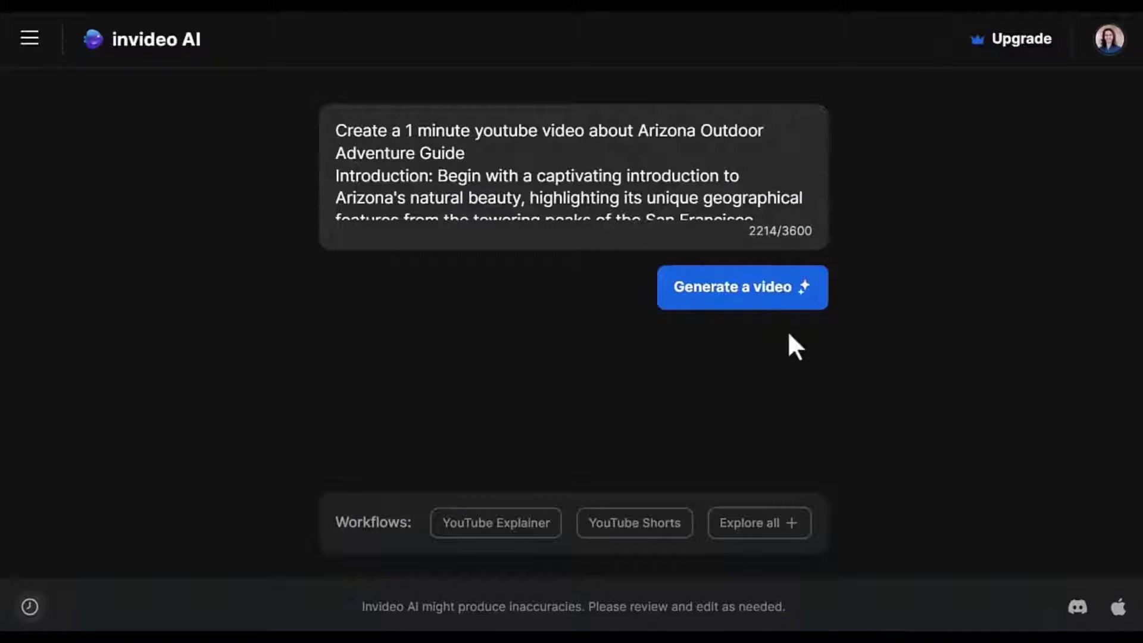
left_click(723, 296)
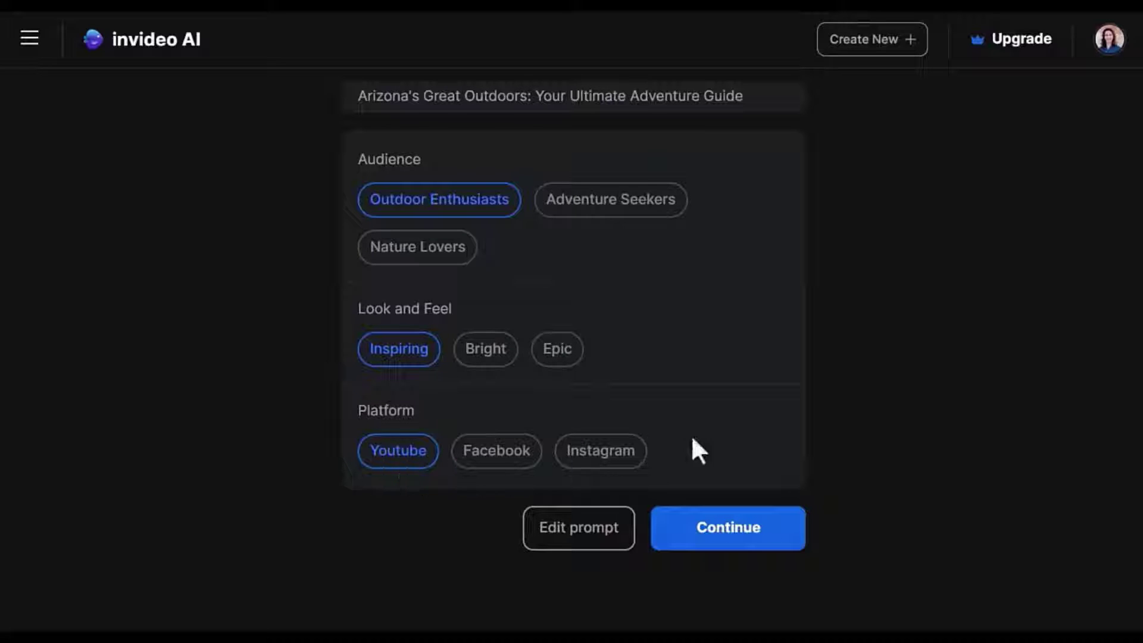
- Accept Outdoor Enthusiasts audience, Inspiring look and YouTube platform to generate the 1:23 video
left_click(728, 529)
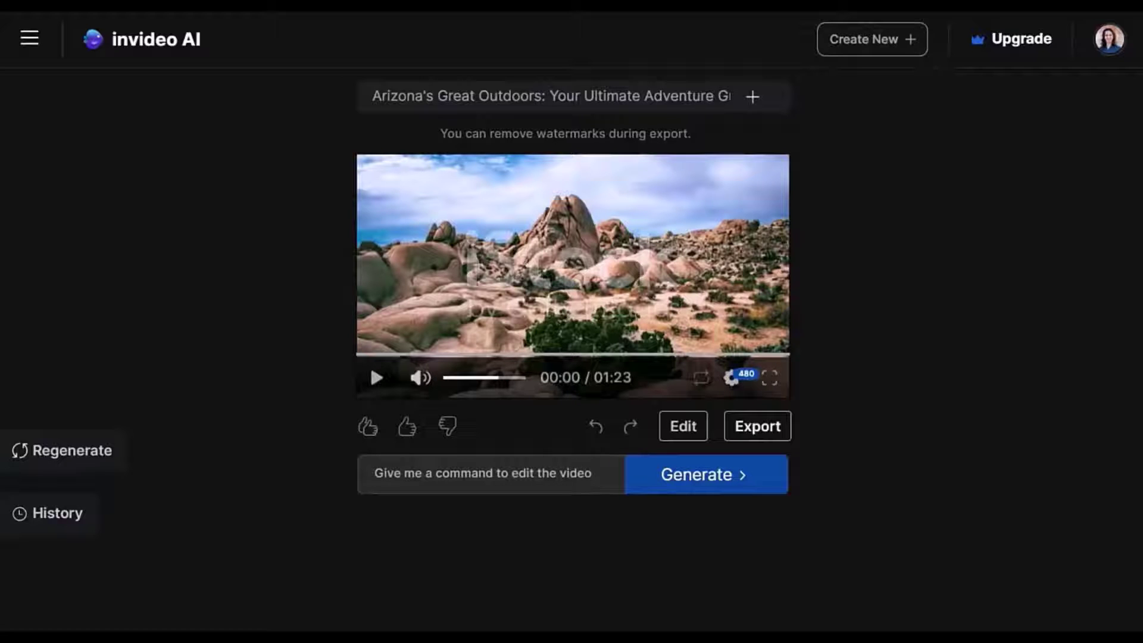
- Play the Arizona's Great Outdoors preview through to its 1:23 outro
left_click(376, 378)
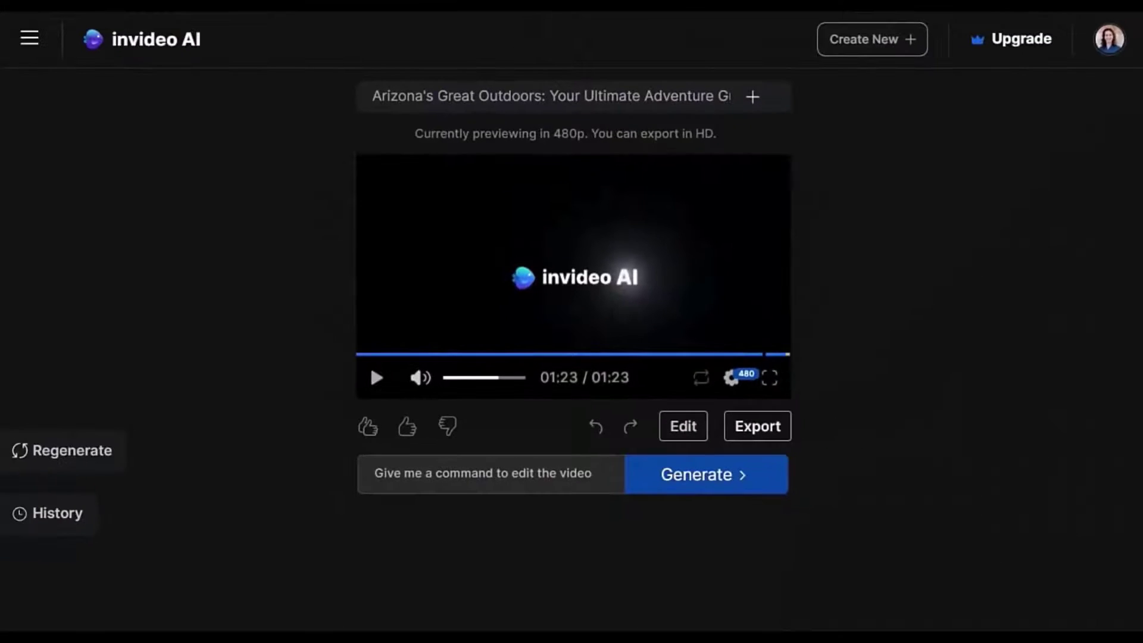
- Open the media editor and select Scene 1's second Storyblocks clip (Media 2) for replacement
left_click(683, 426)
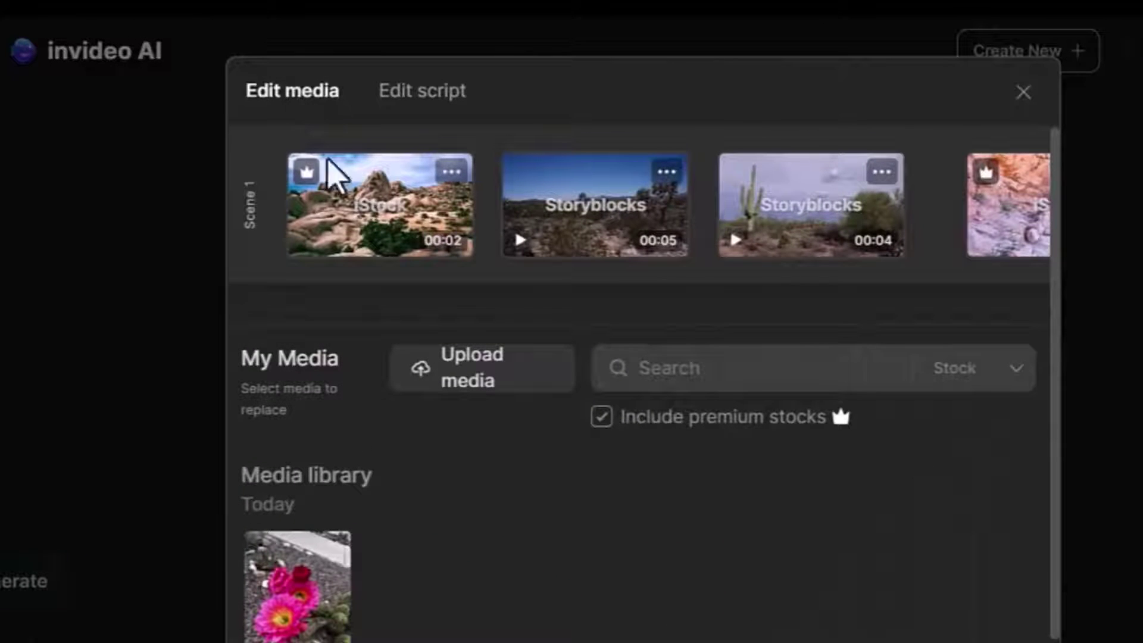
left_click(359, 219)
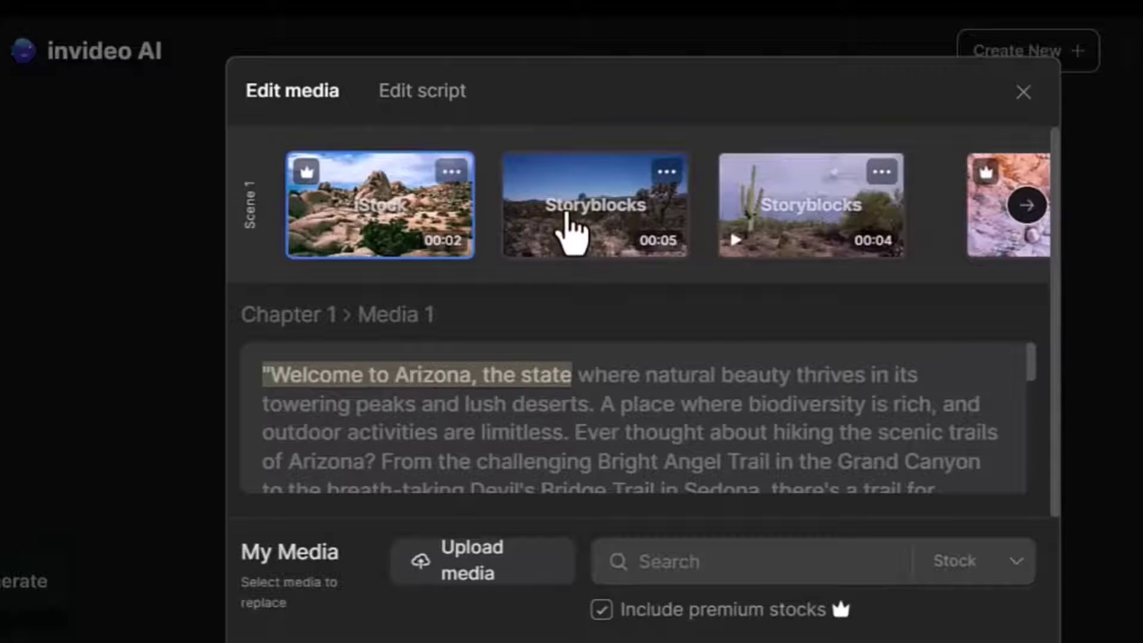
left_click(567, 222)
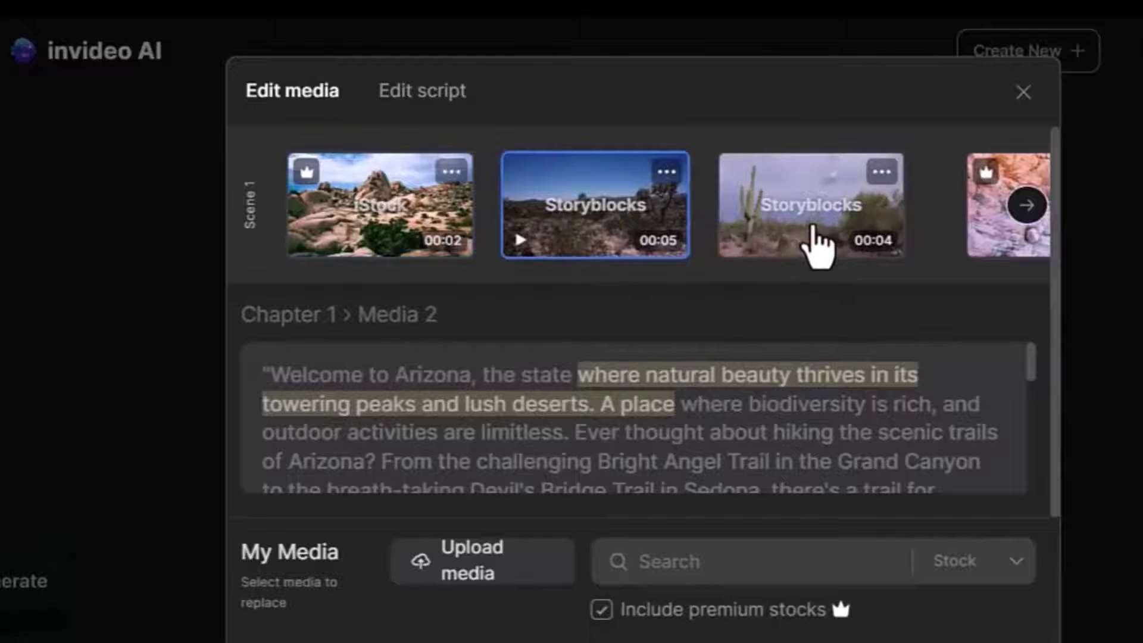
left_click(814, 229)
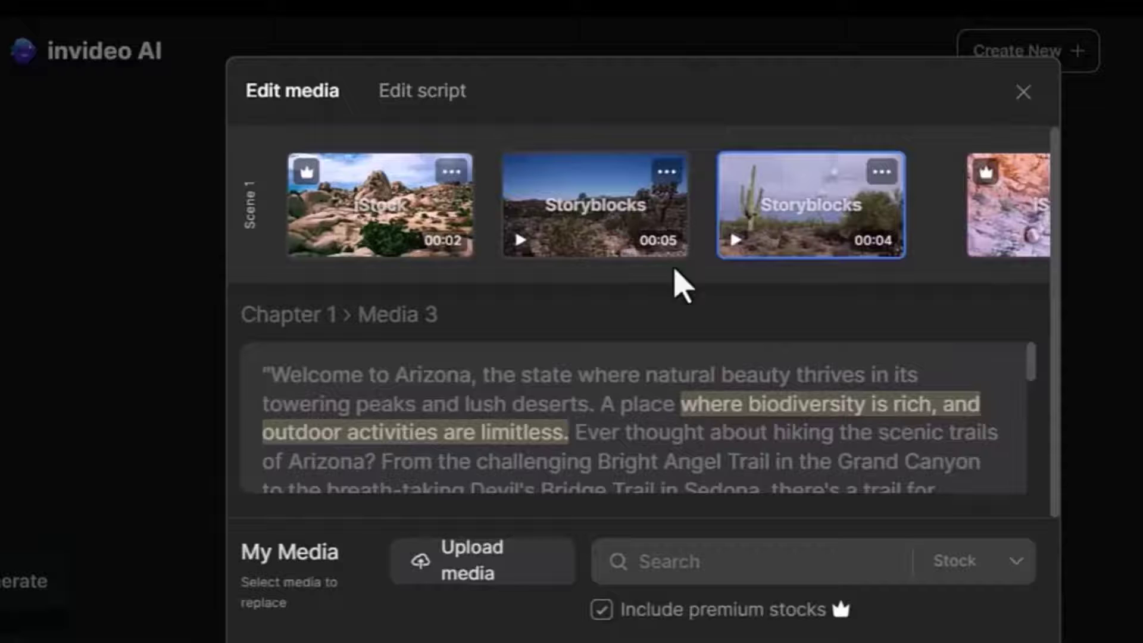
left_click(572, 201)
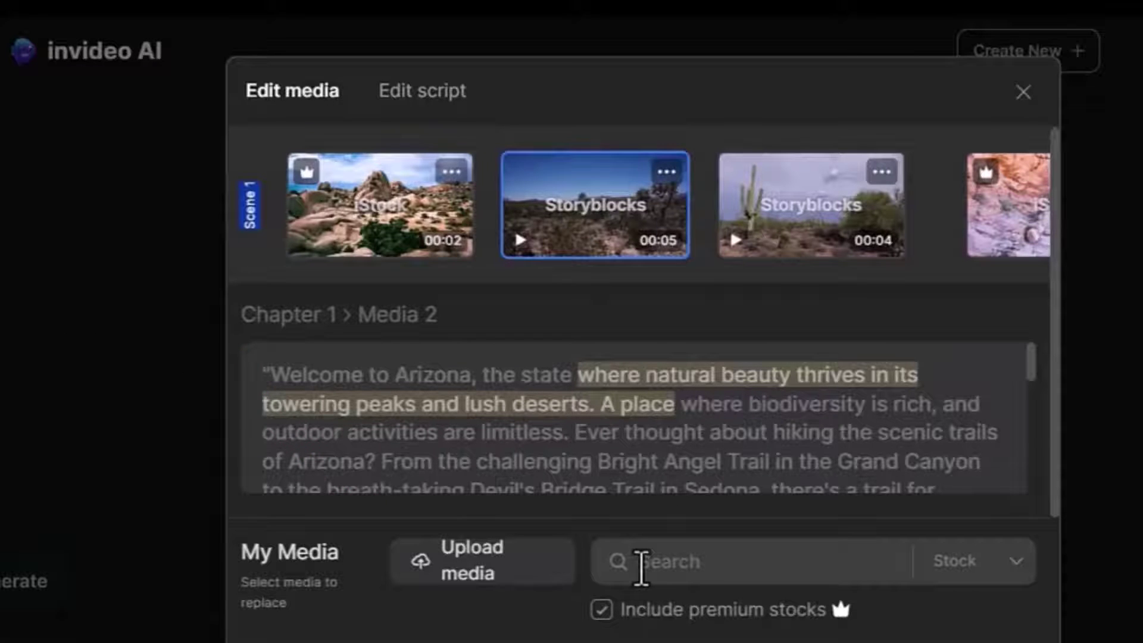
- Search stock media for 'arizona' and pick the Grand Canyon clip as the replacement
left_click(641, 568)
type("Arizon")
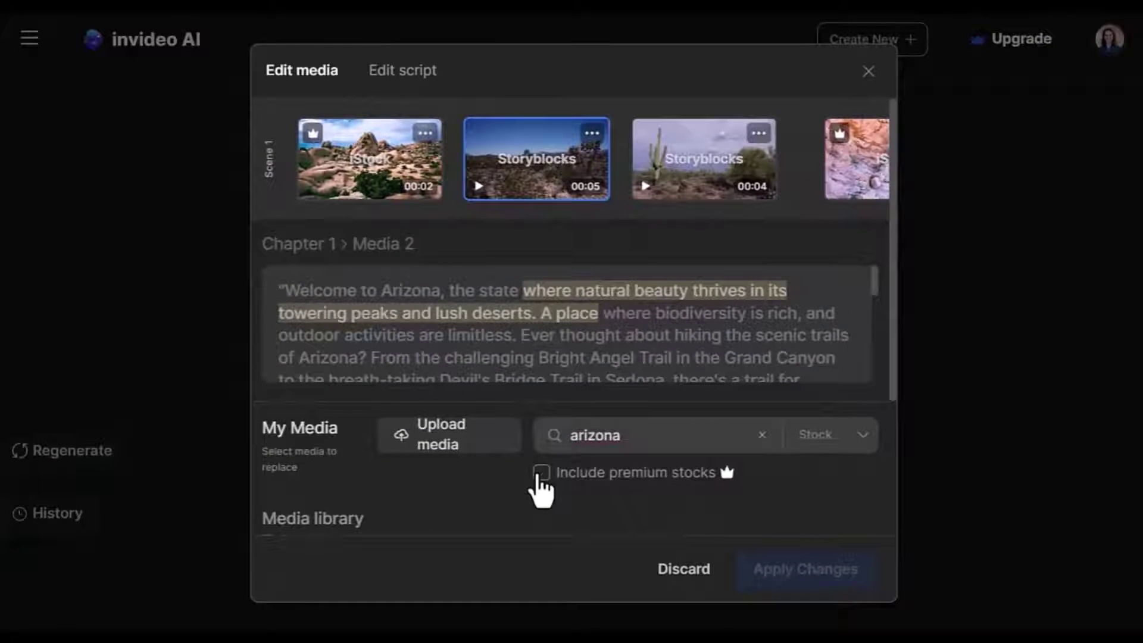
left_click(652, 429)
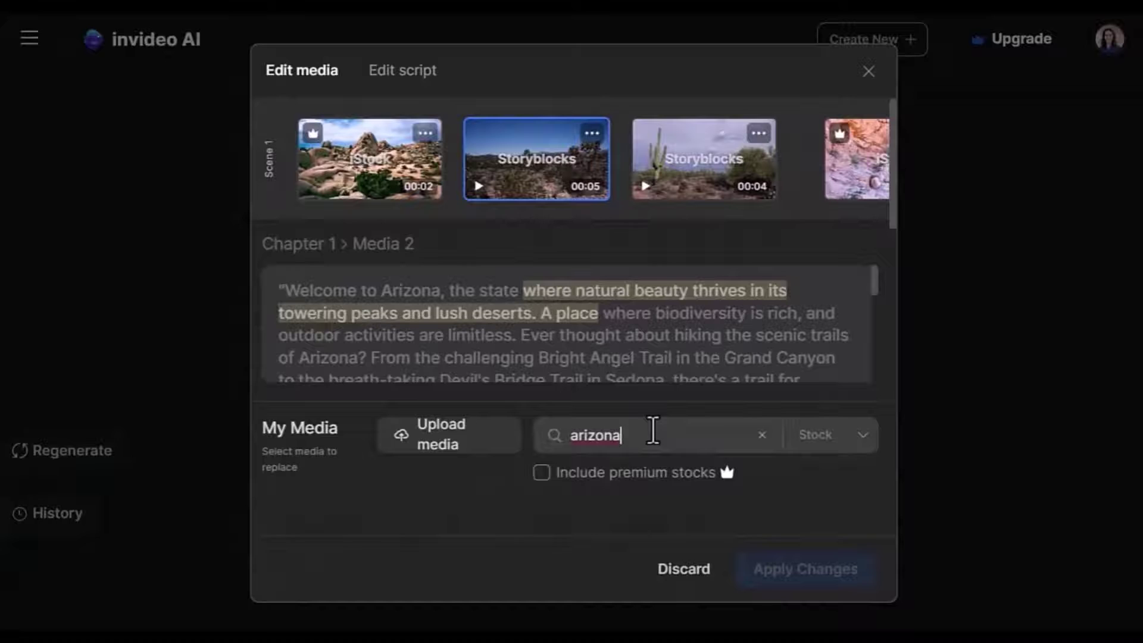
left_click_drag(894, 209, 893, 284)
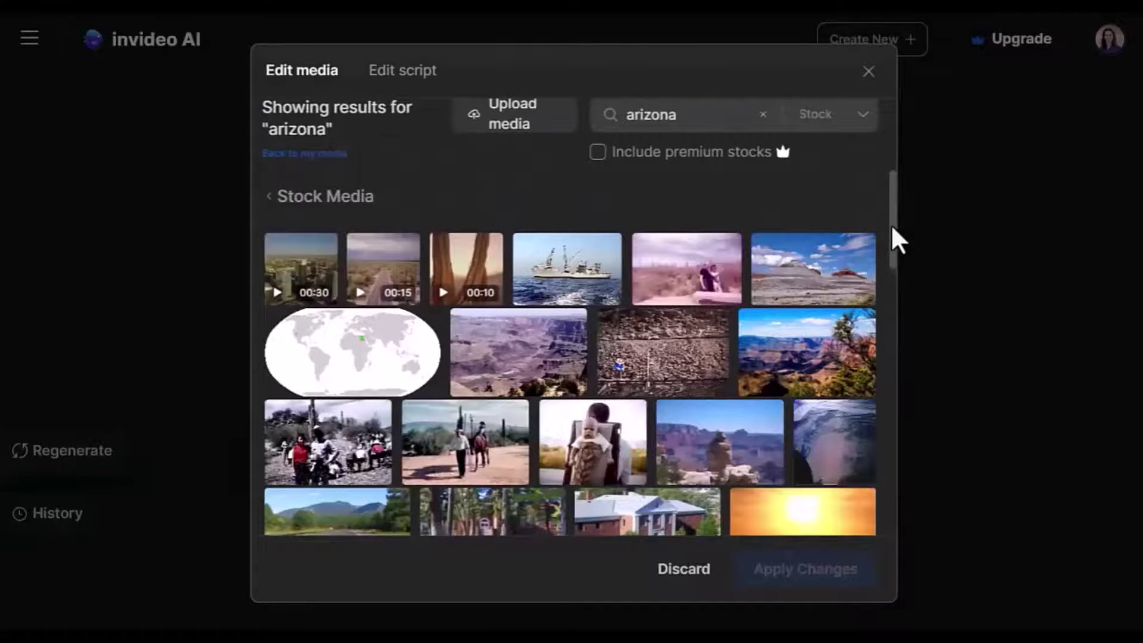
mouse_move(891, 227)
left_mouse_down()
mouse_move(891, 300)
mouse_move(888, 234)
left_mouse_up()
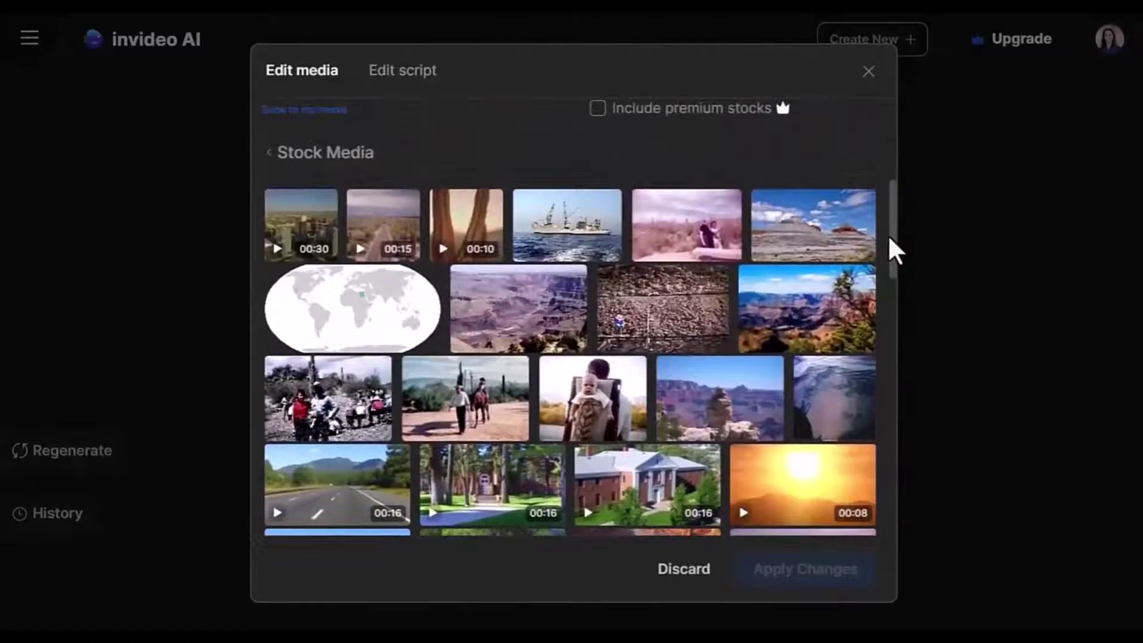
left_click(828, 302)
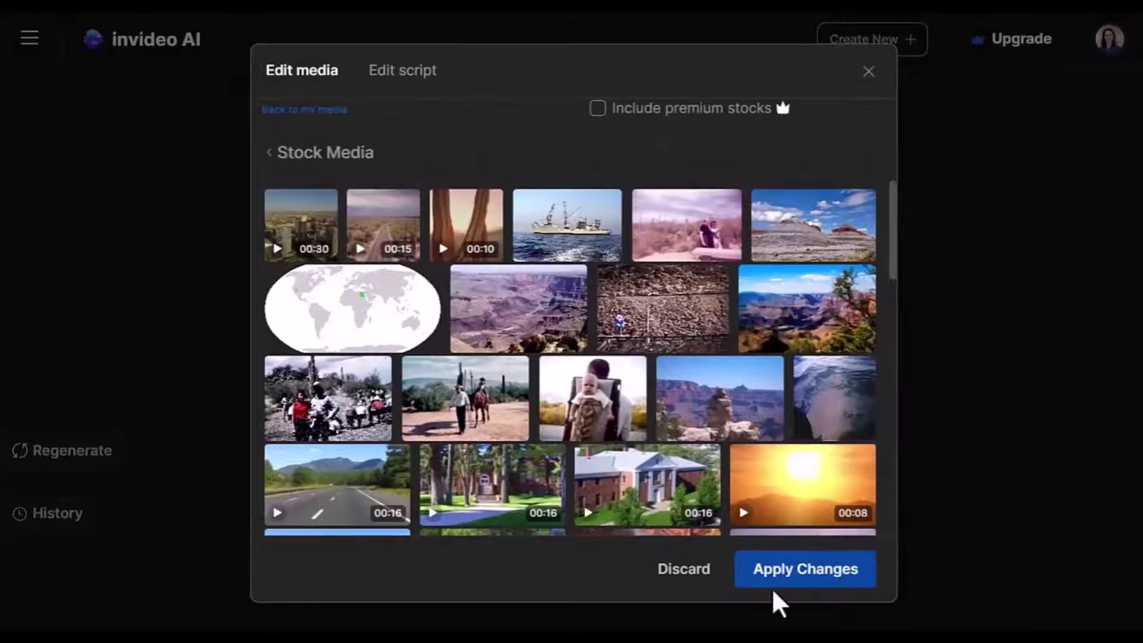
- Apply the Grand Canyon clip change and replay the preview up to about 0:08
left_click(804, 577)
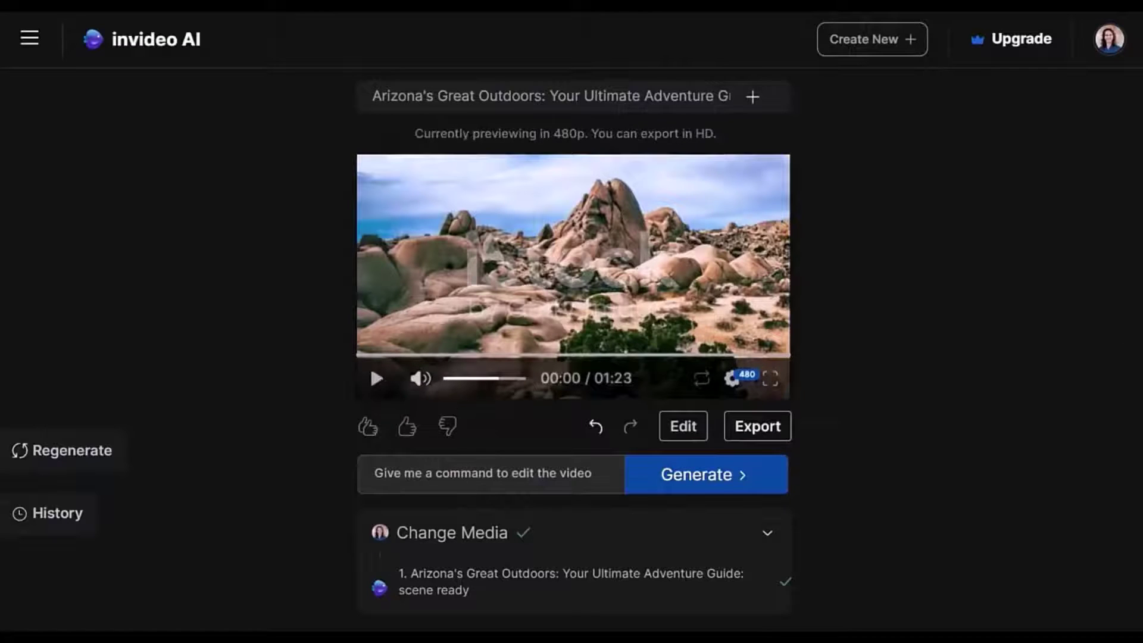
left_click(372, 390)
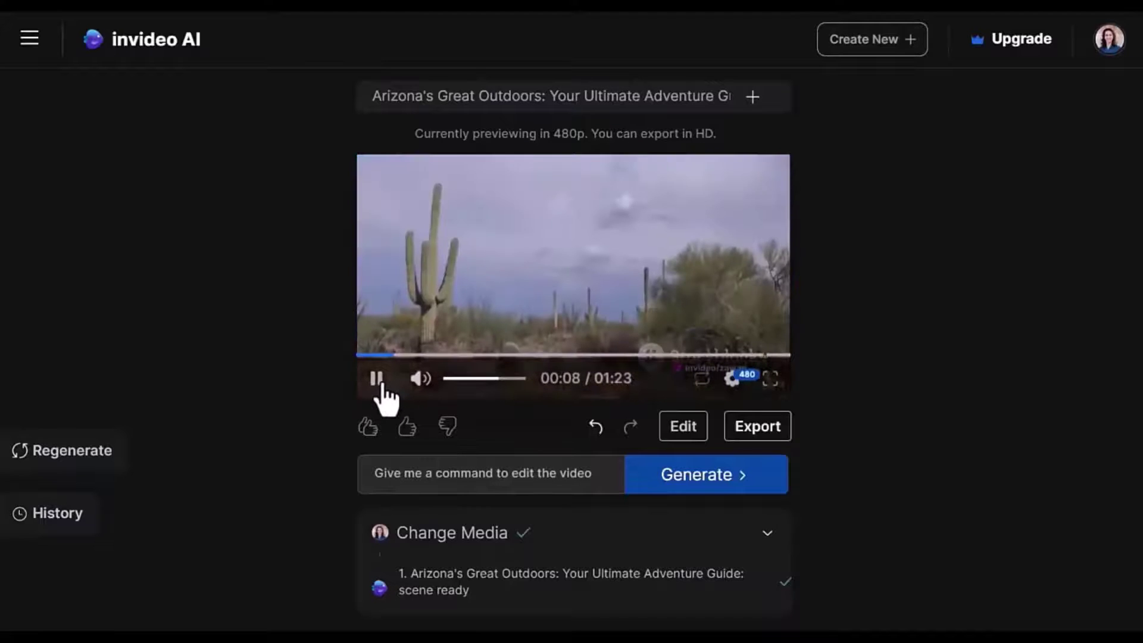
left_click(377, 378)
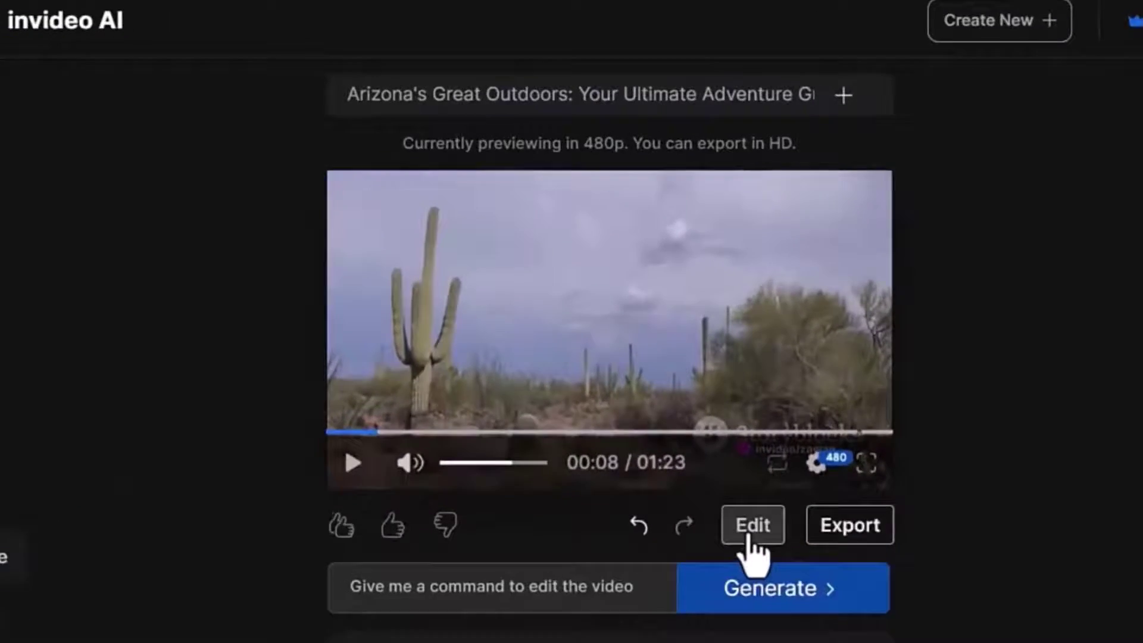
- In the script editor, replace the final narration sentence with 'This is Arizona'
left_click(684, 427)
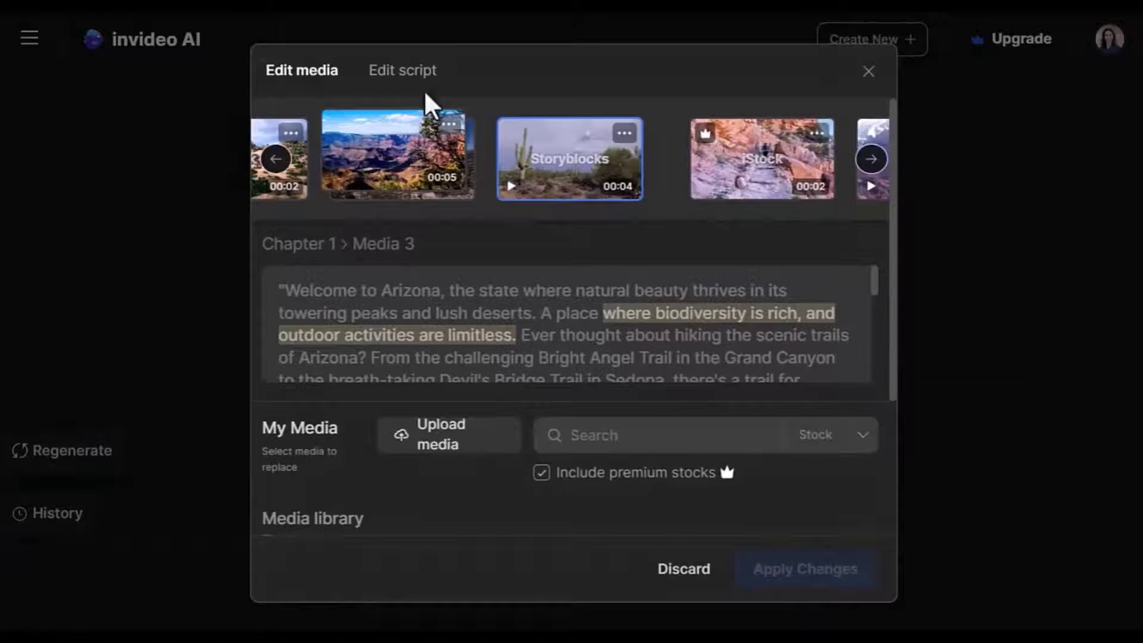
left_click(386, 83)
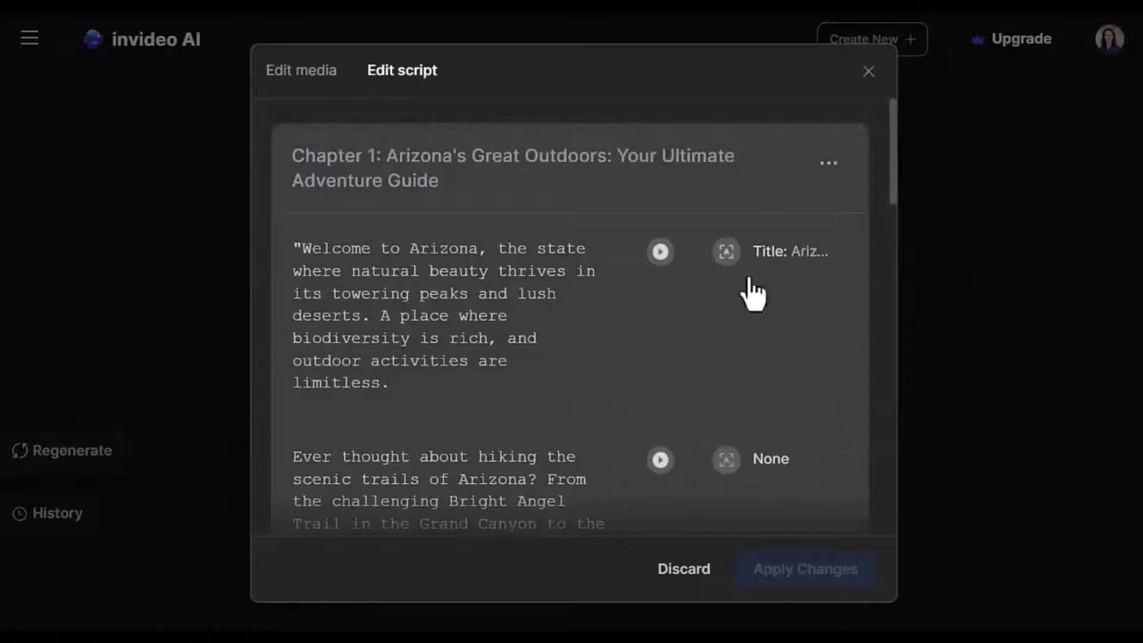
left_click_drag(890, 140, 878, 519)
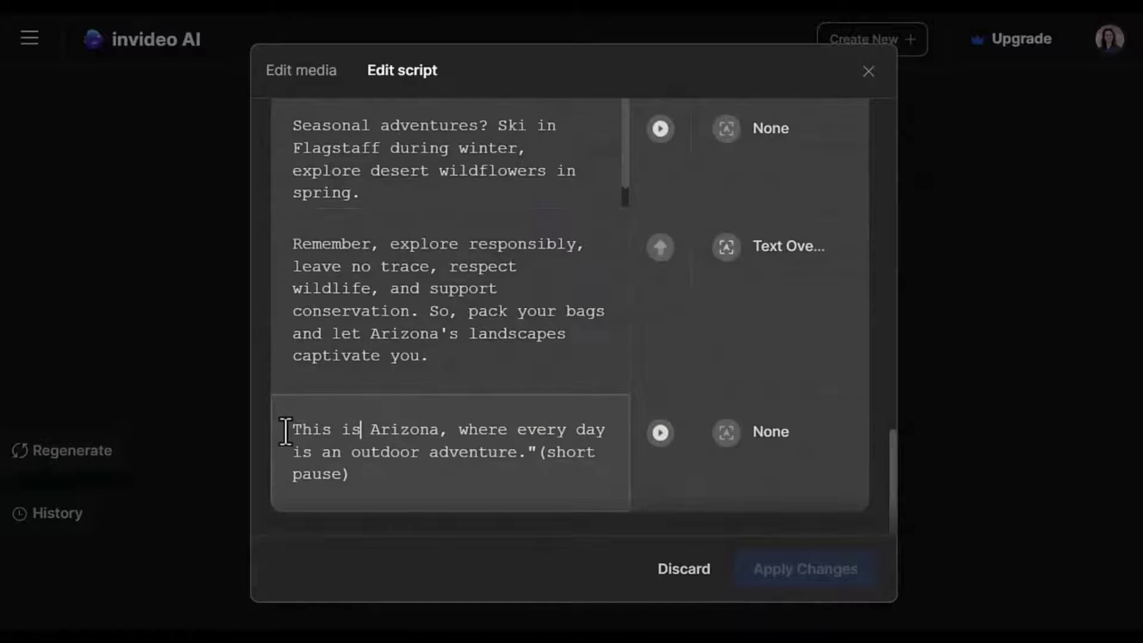
left_click_drag(283, 429, 527, 459)
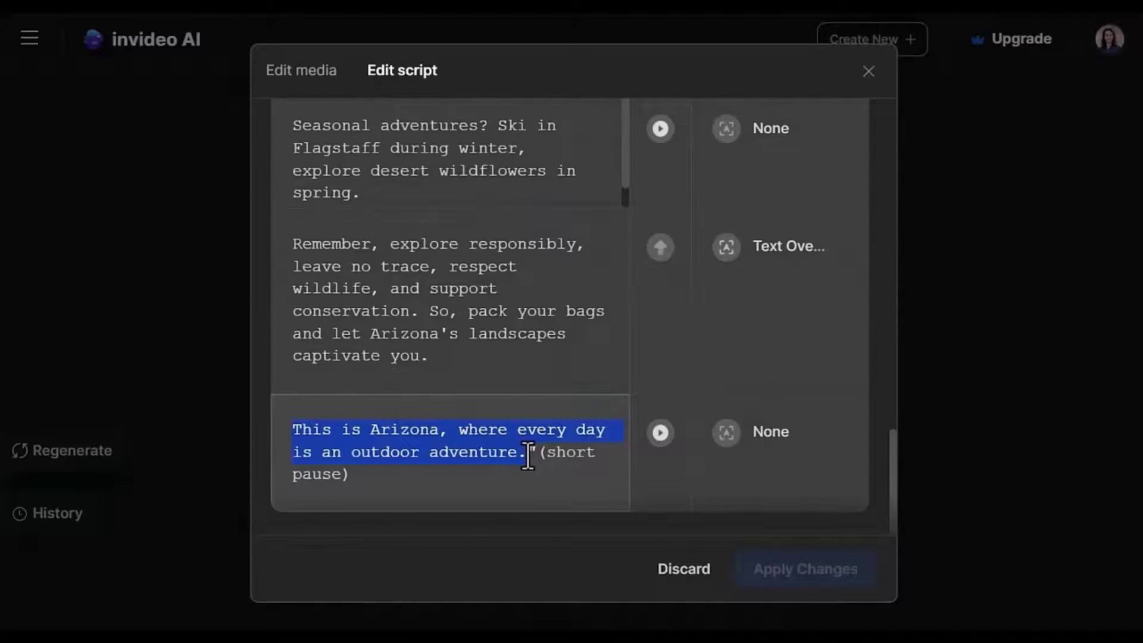
key("BackSpace")
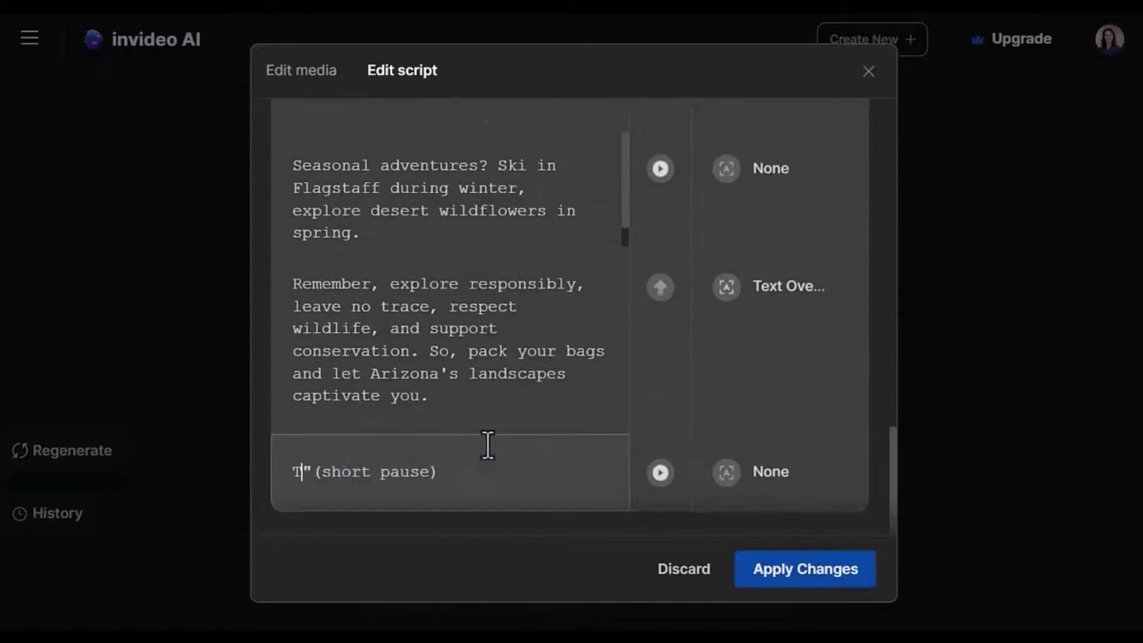
type("This is Arizona")
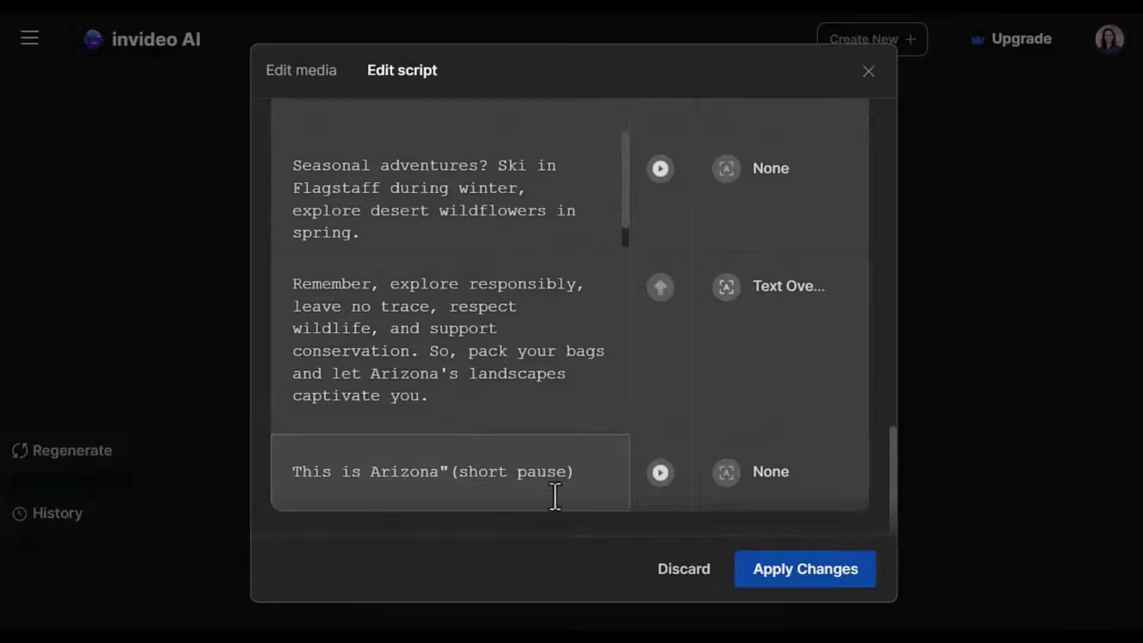
- Apply the shortened script, send the AI command 'Change the first image', and preview the result
left_click(792, 570)
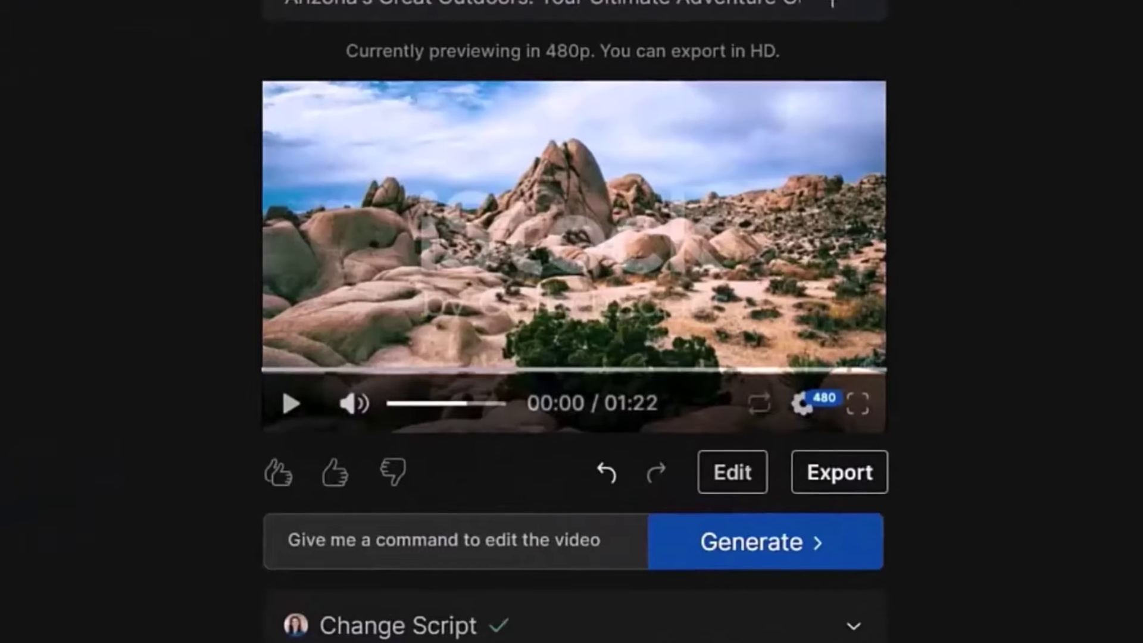
left_click(321, 547)
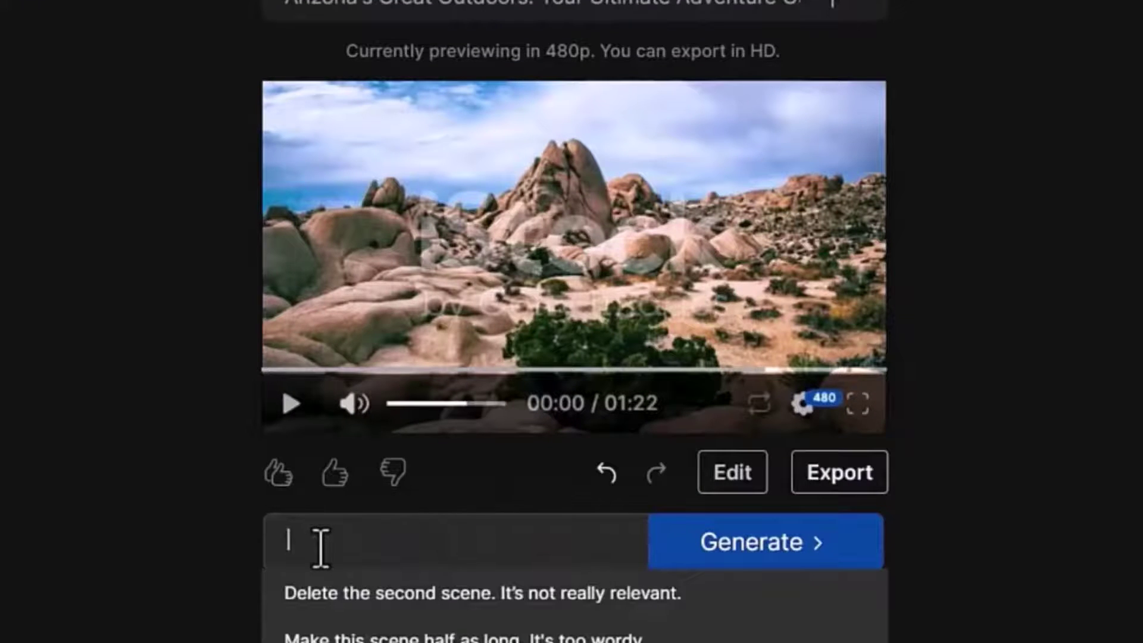
type("Change the first image")
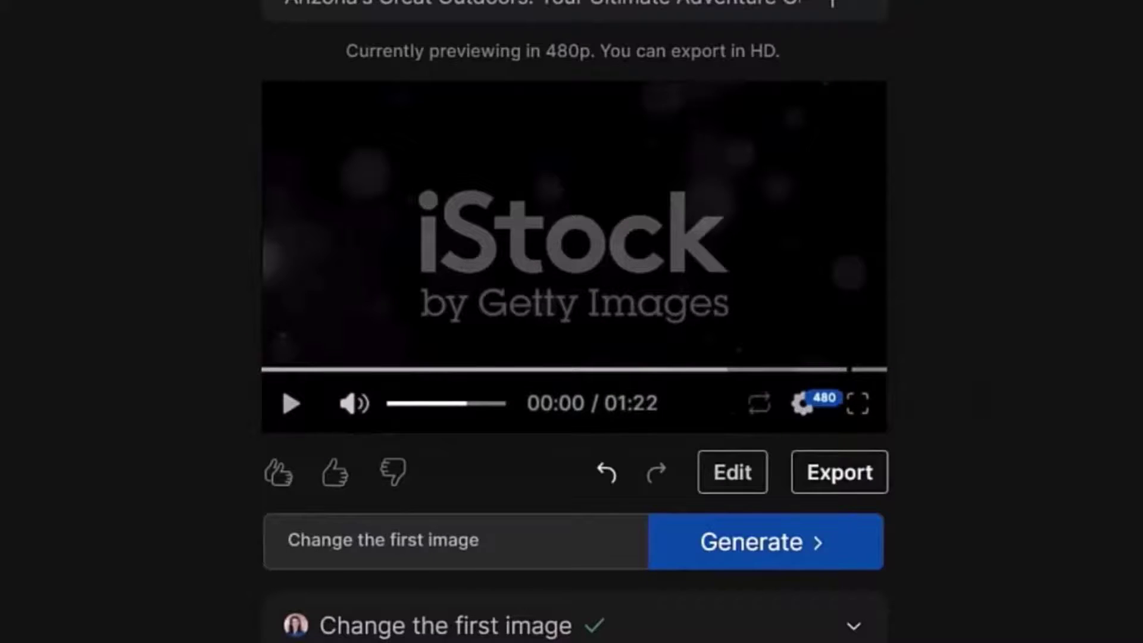
left_click(282, 406)
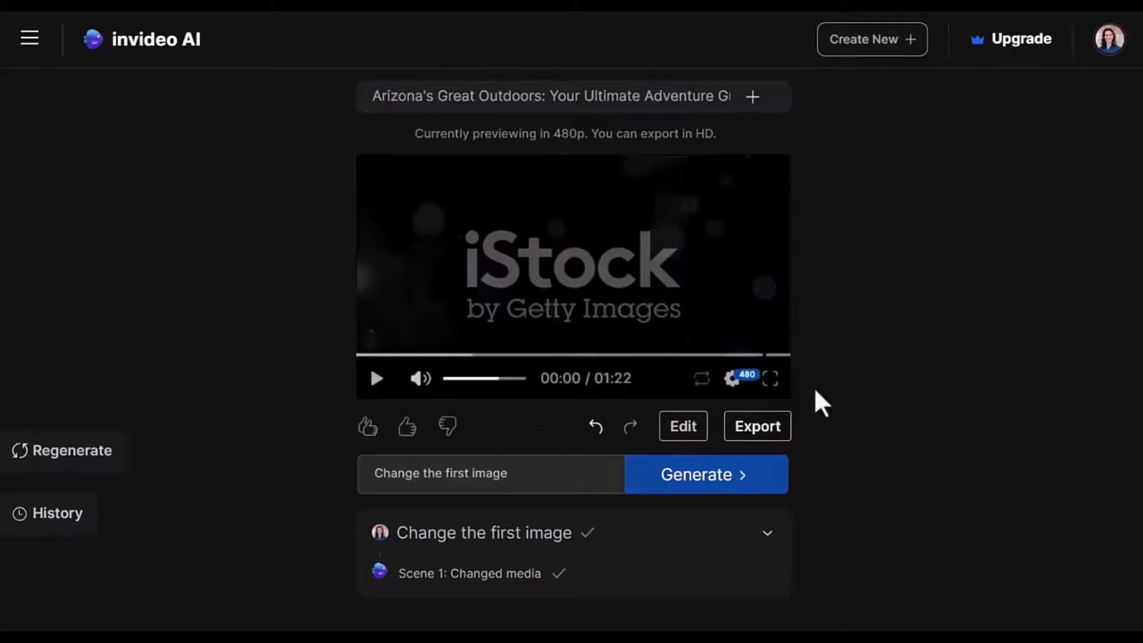
- Undo the image change and export at 1080p with stock watermarks and normal branding
left_click(596, 427)
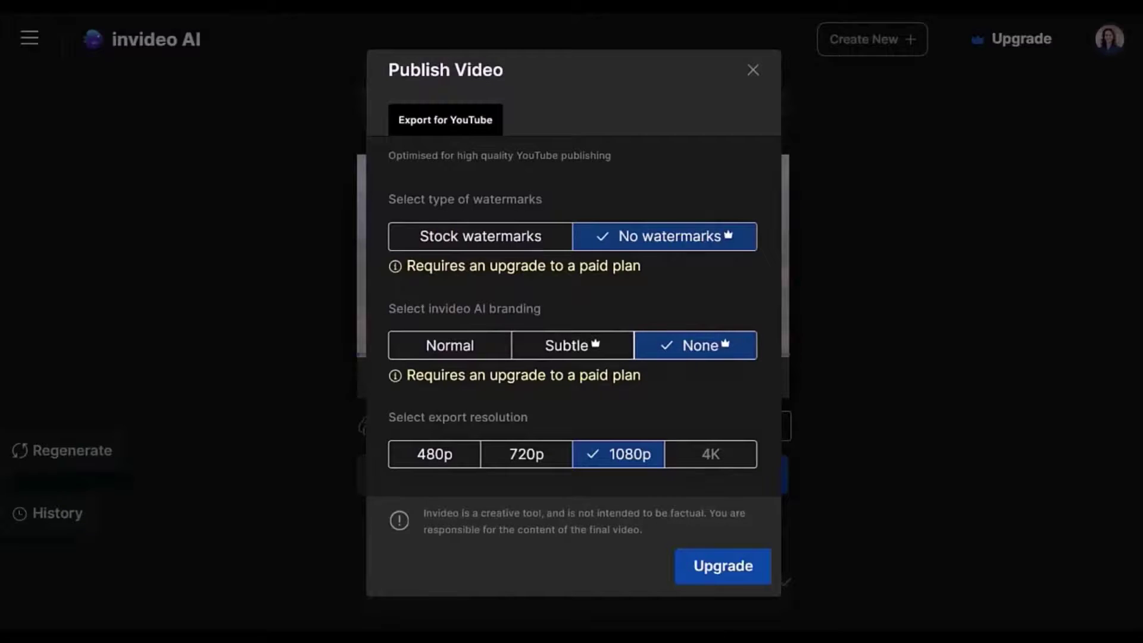
left_click(474, 249)
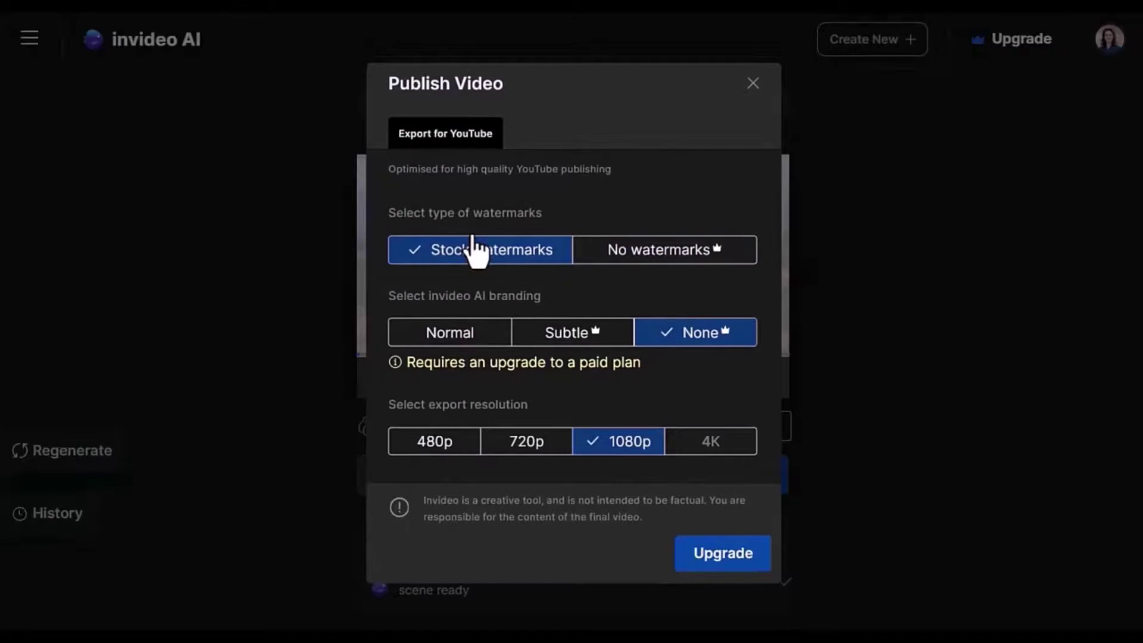
left_click(447, 338)
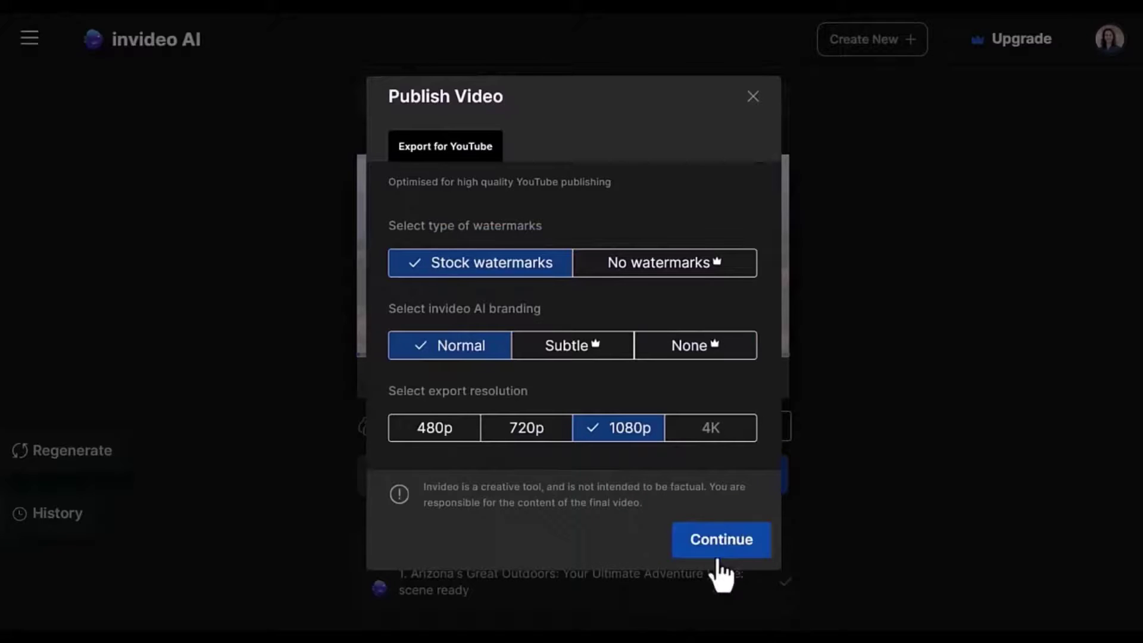
left_click(727, 542)
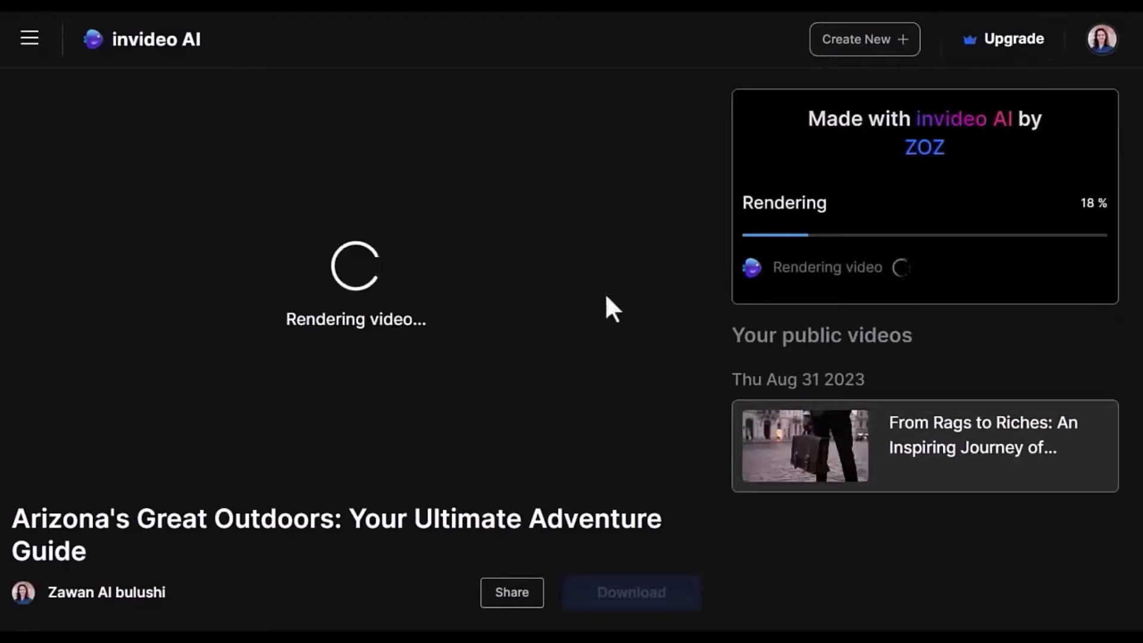